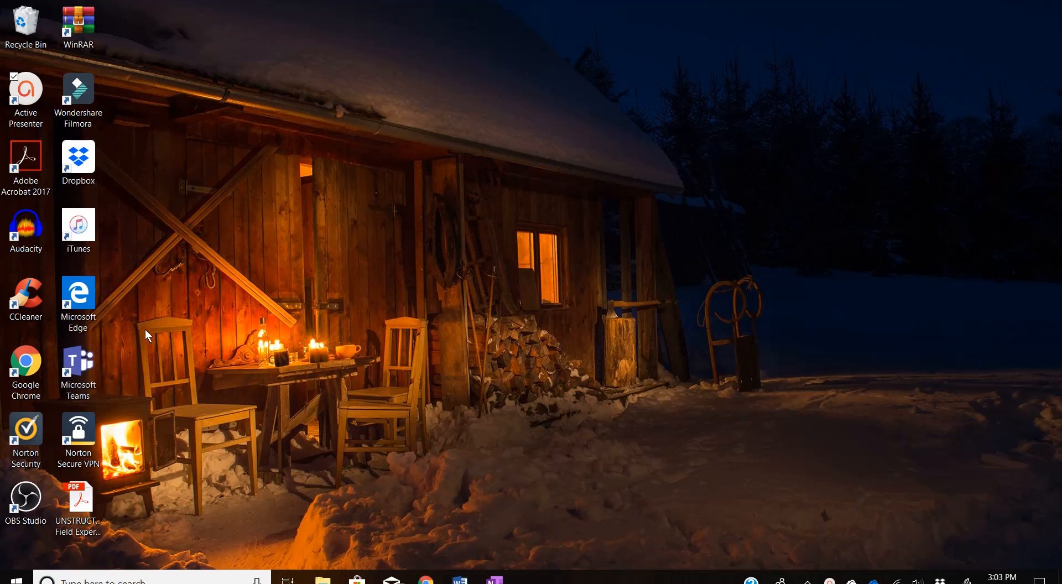
# Switch to Chrome, view the Office 365 home page, and return to the open Microsoft Teams page
pyautogui.click(426, 580)
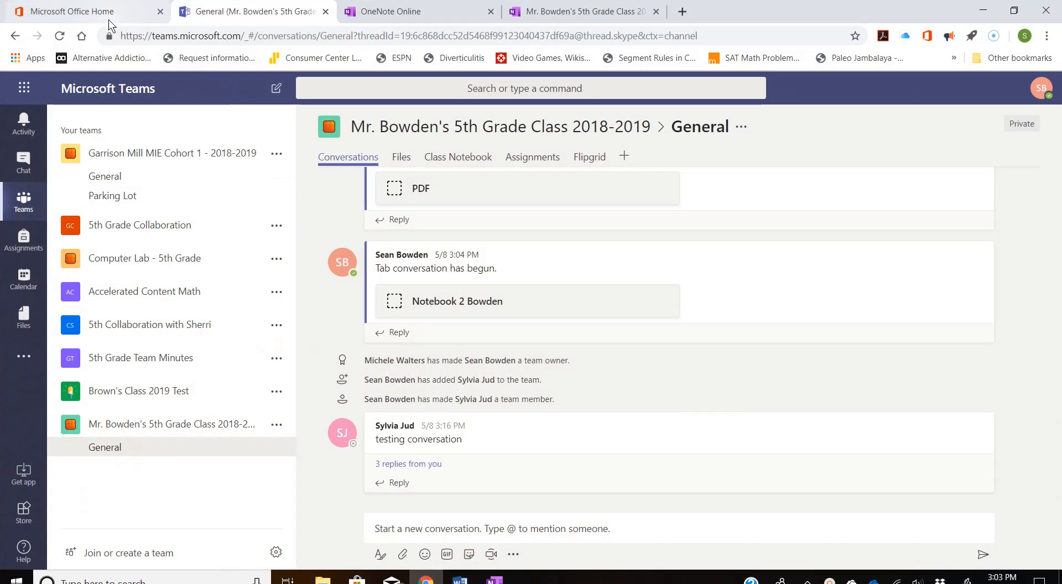
pyautogui.click(88, 11)
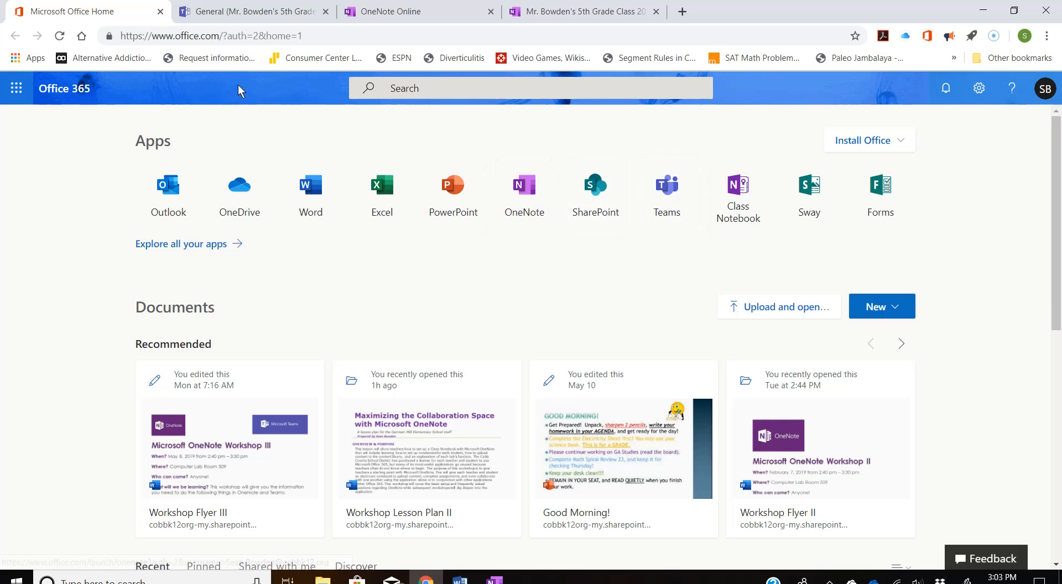
pyautogui.click(227, 13)
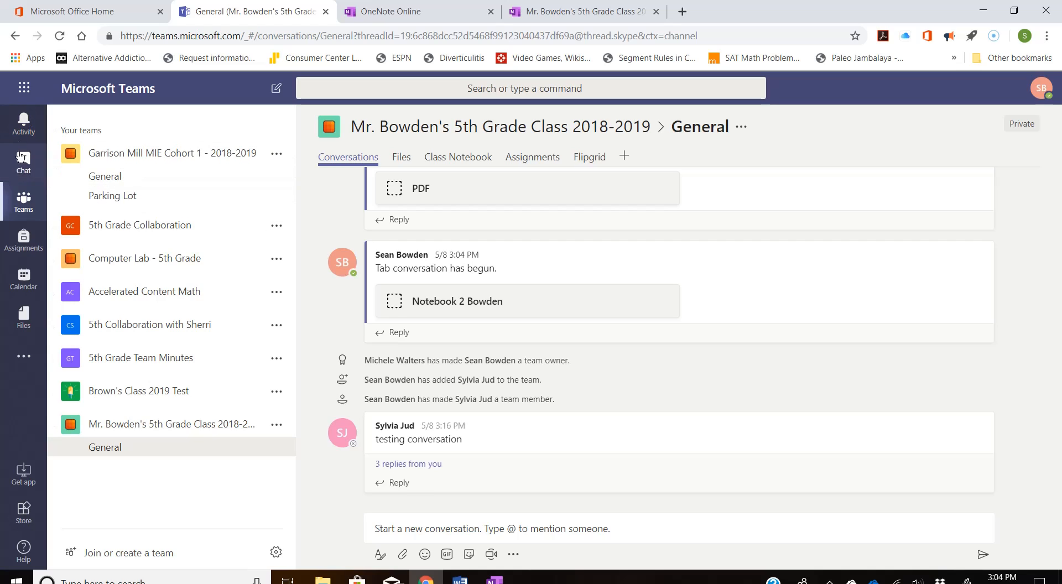
# Look over the activity feed and the recent chats, ending on the list of teams
pyautogui.click(24, 127)
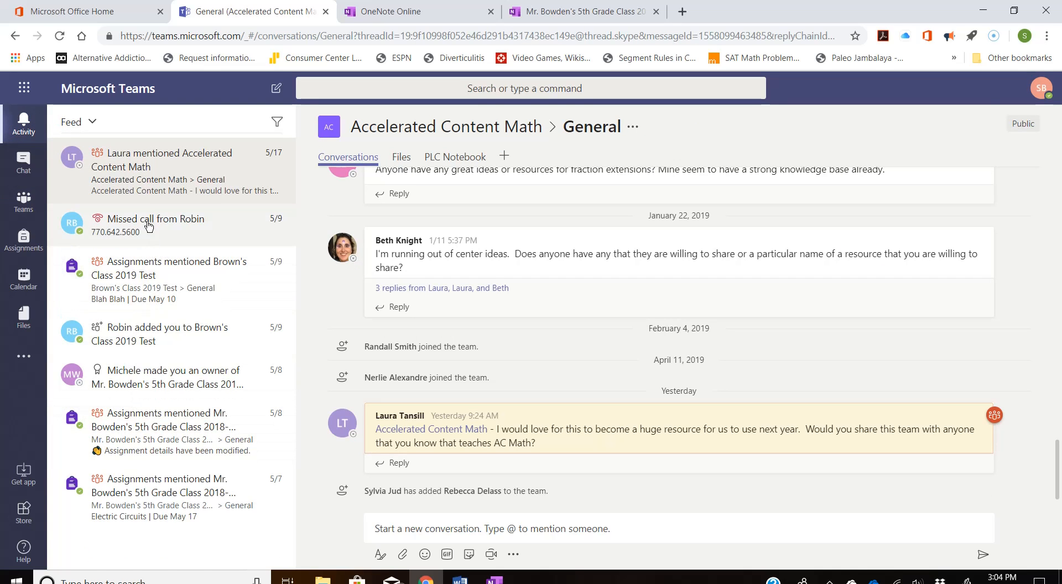
pyautogui.click(18, 163)
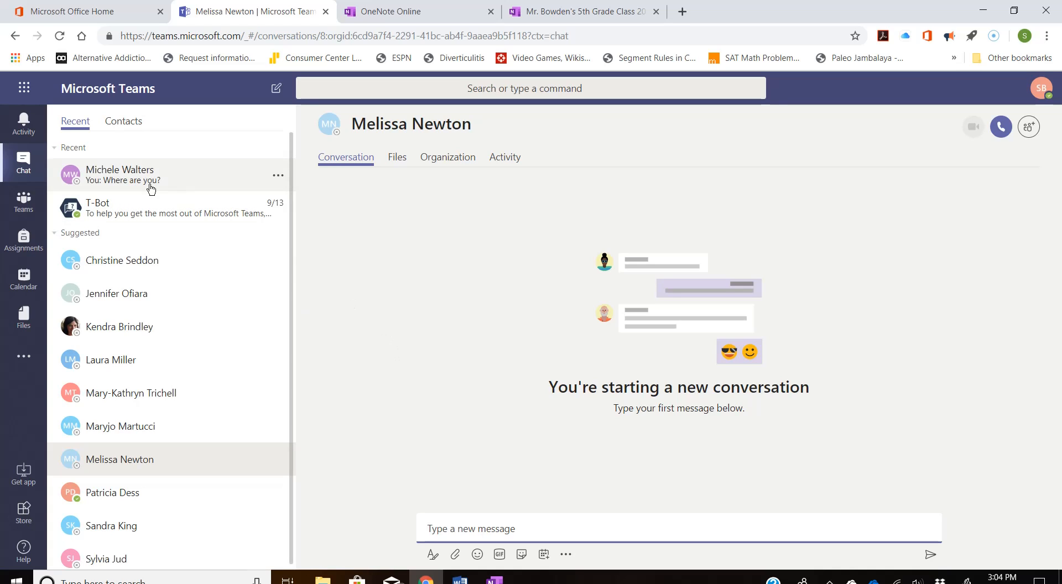
pyautogui.click(24, 202)
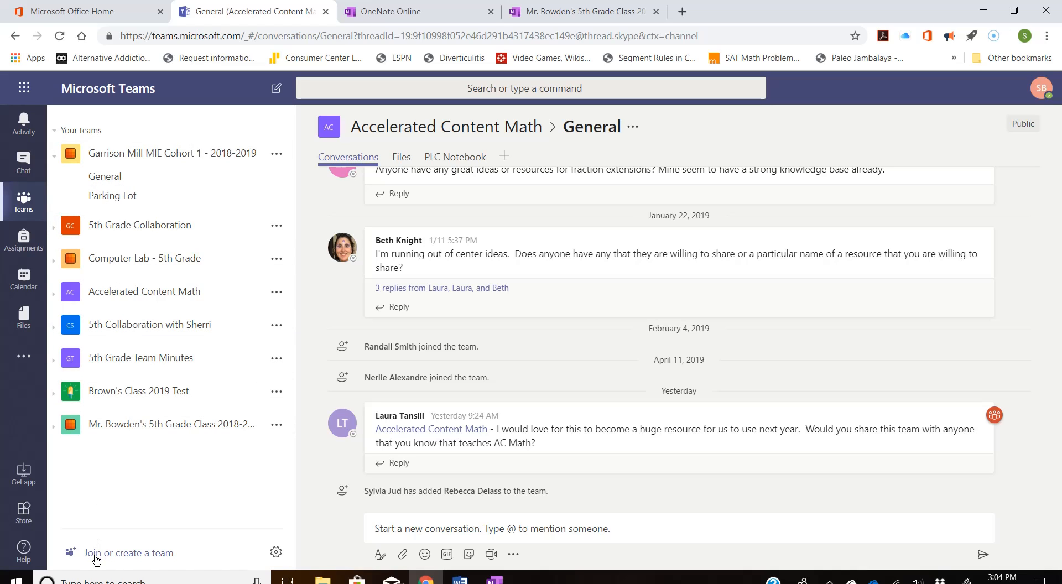
# Start creating a new team of the Classes type
pyautogui.click(123, 558)
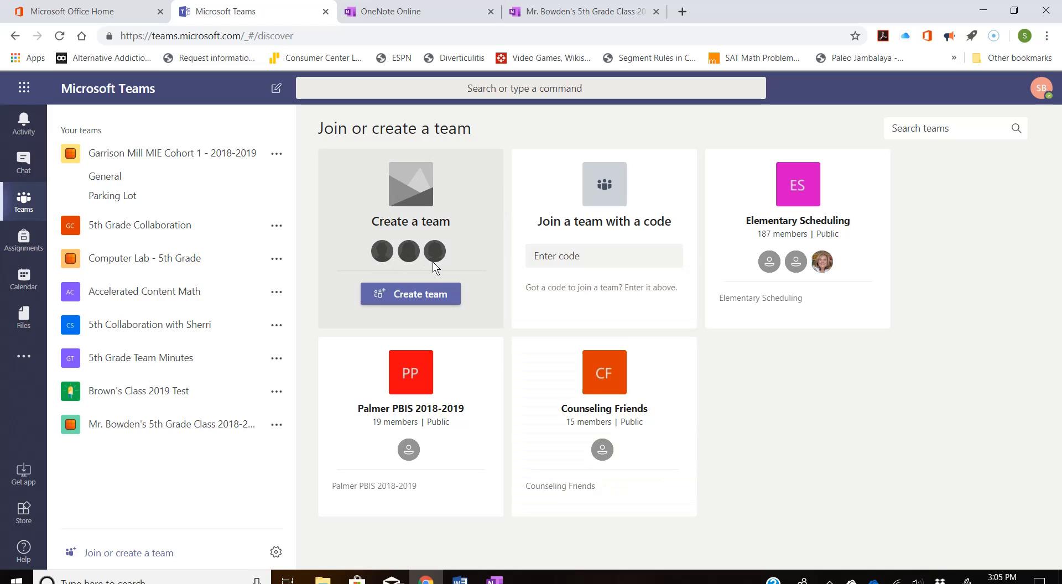
pyautogui.click(408, 292)
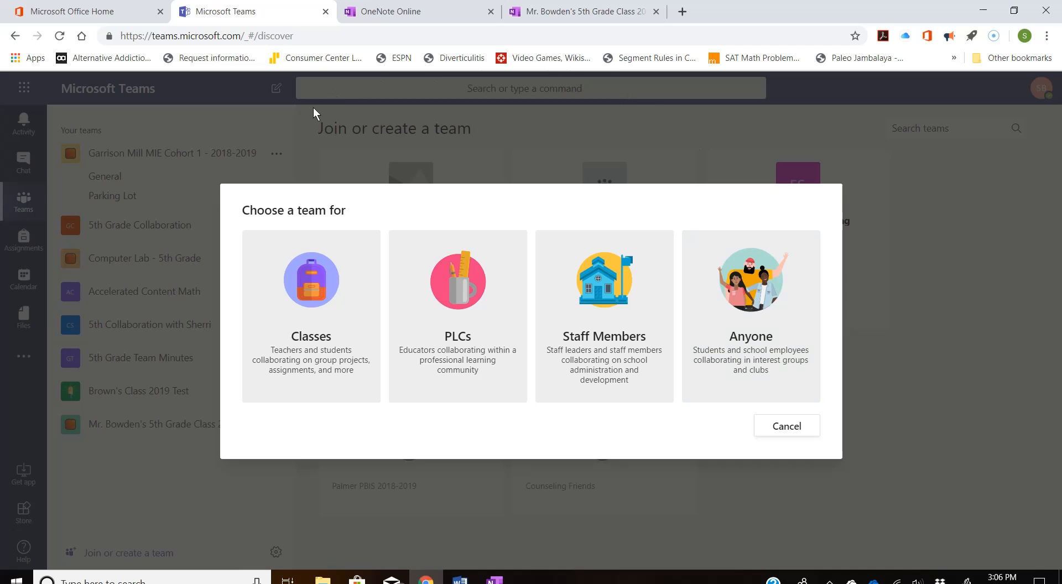
pyautogui.click(308, 298)
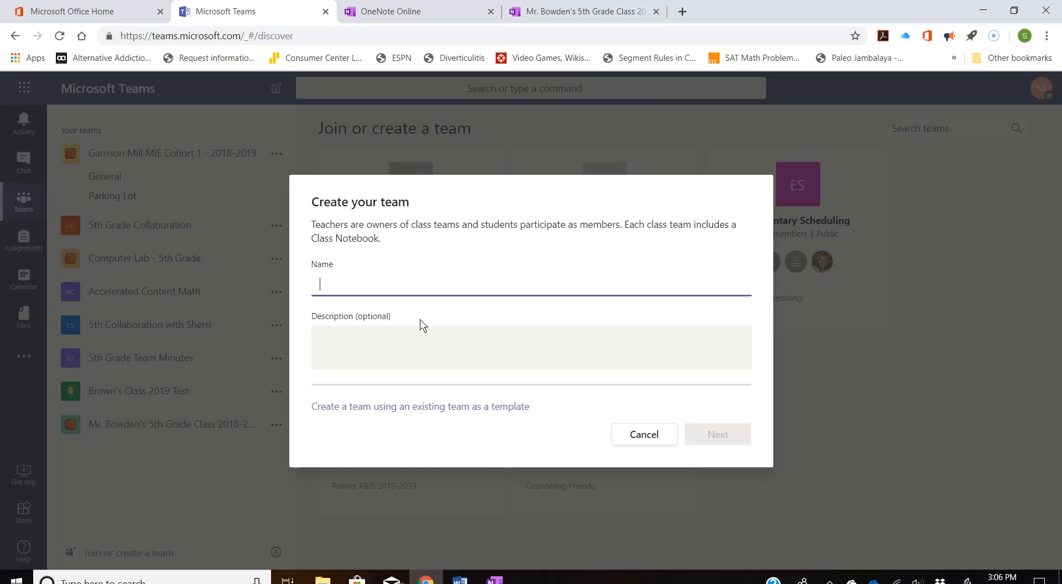
# Name the new class team Test Notebook 1, leave its description empty, and proceed to adding people
pyautogui.write('TEs')
pyautogui.press('BackSpace')
pyautogui.write('est Notebook')
pyautogui.press('BackSpace')
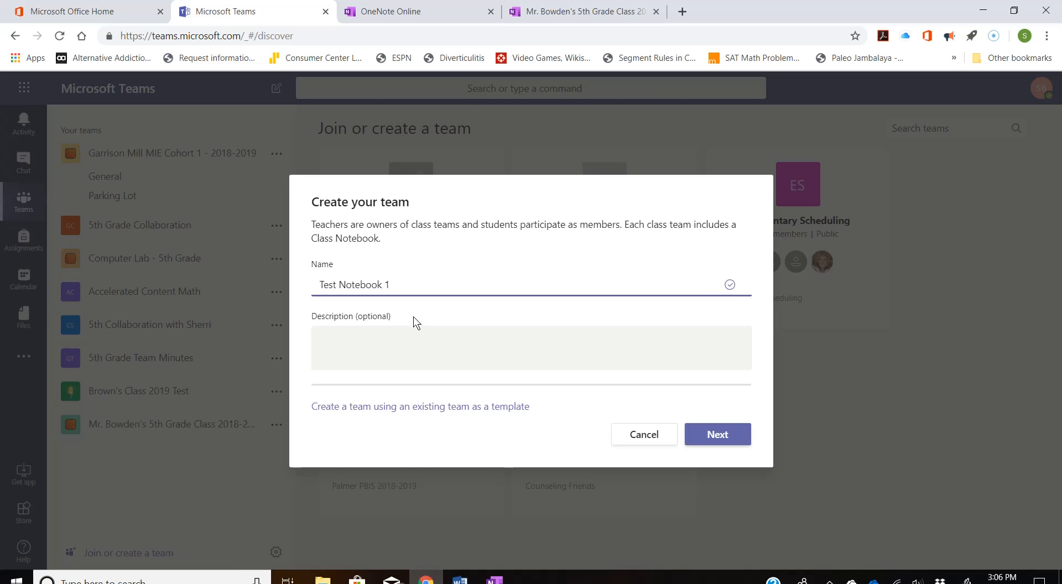
pyautogui.click(335, 336)
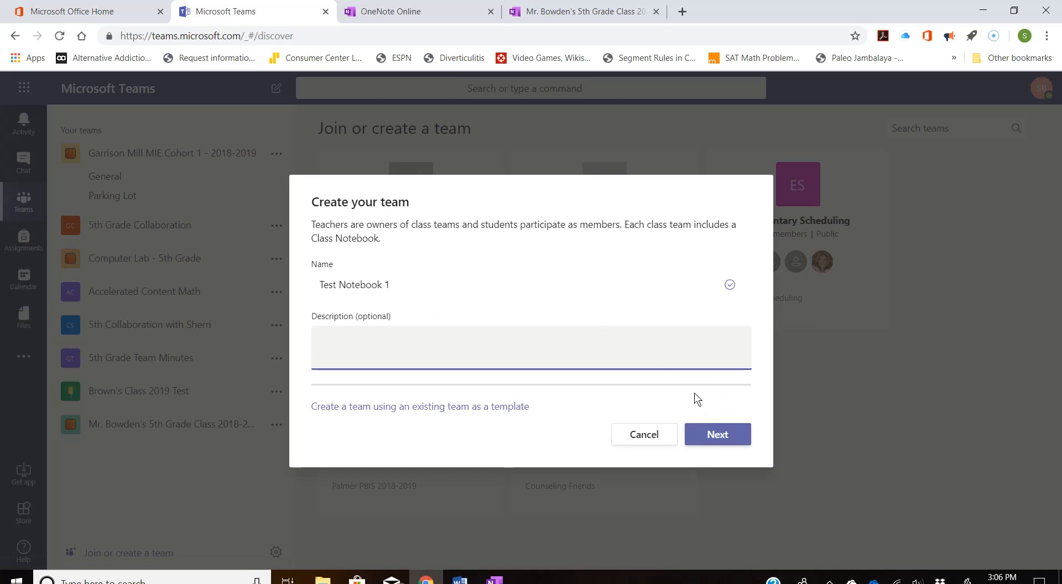
pyautogui.click(714, 434)
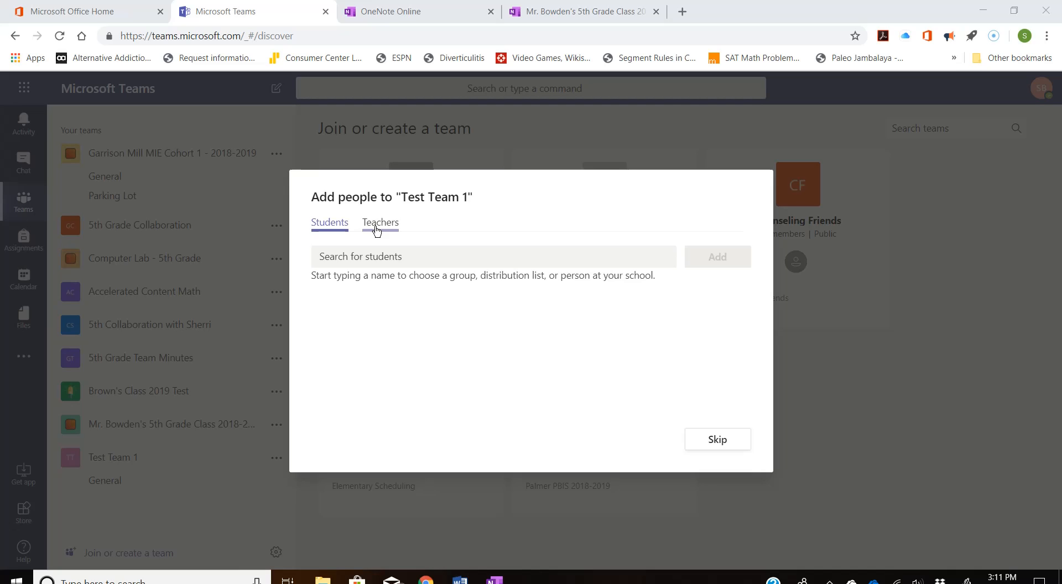
# Search for a student by the letters "da", select a match, and remove that selection without adding the student
pyautogui.click(360, 255)
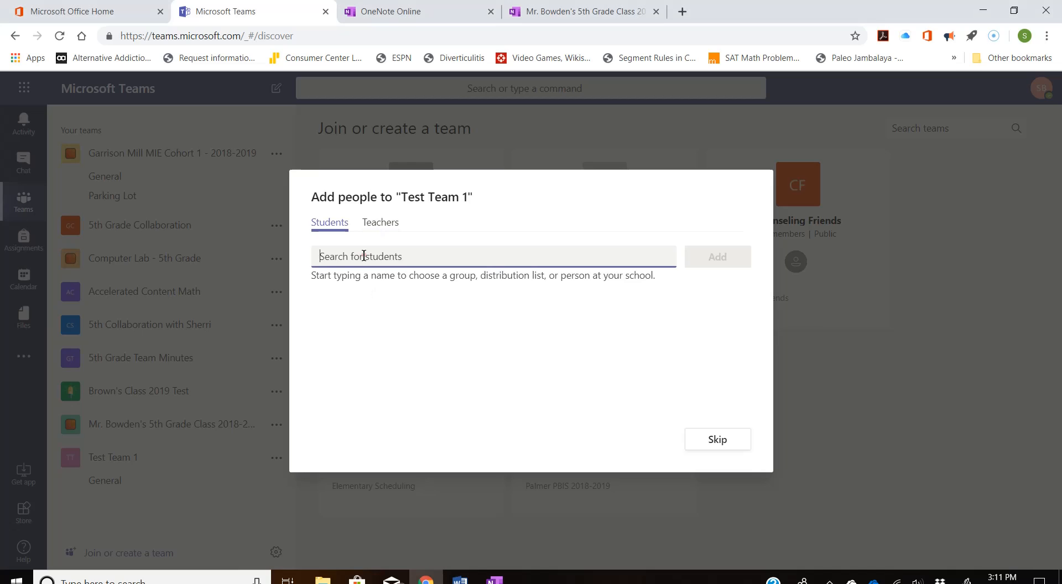
pyautogui.write('da')
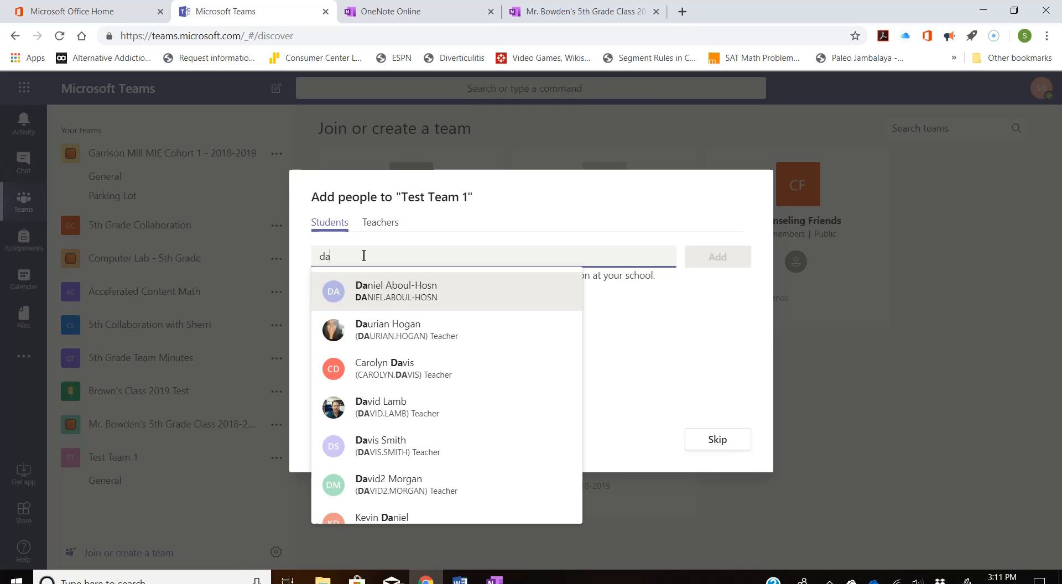
pyautogui.click(376, 284)
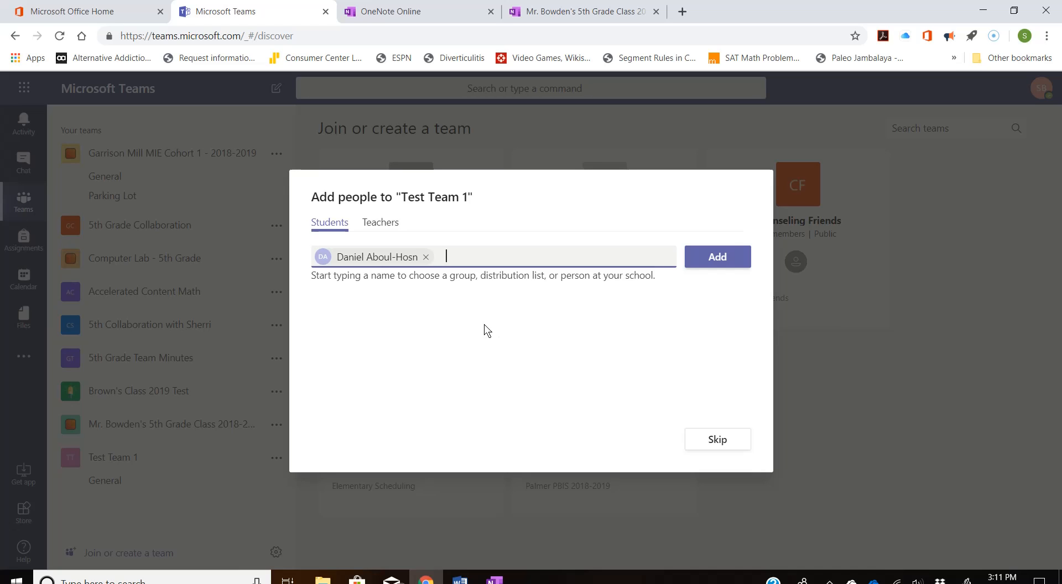
pyautogui.click(429, 257)
# Search for a teacher by first name and add the matching person to Test Team 1
pyautogui.click(375, 223)
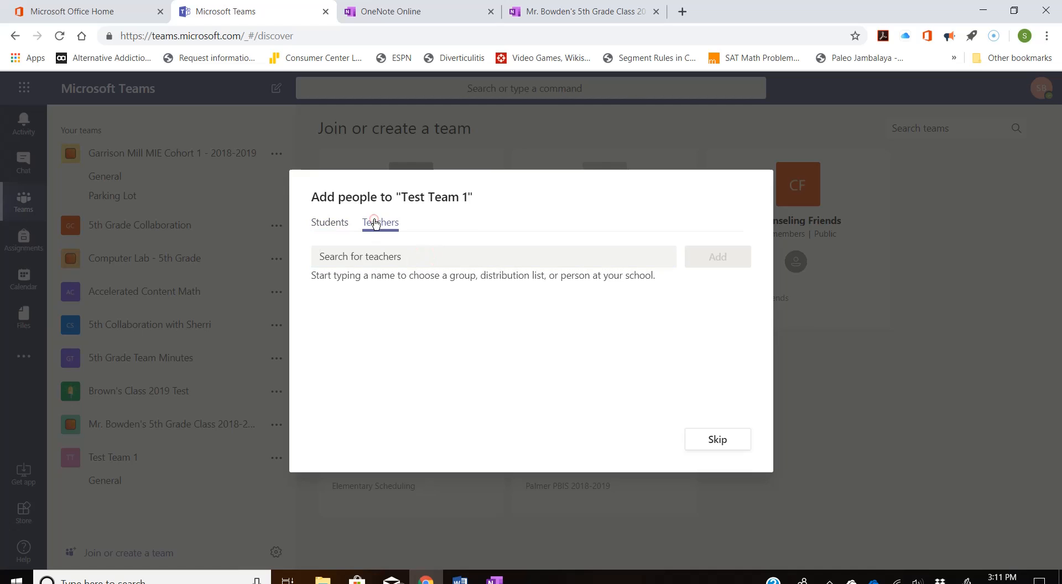
pyautogui.click(426, 261)
pyautogui.write('michel')
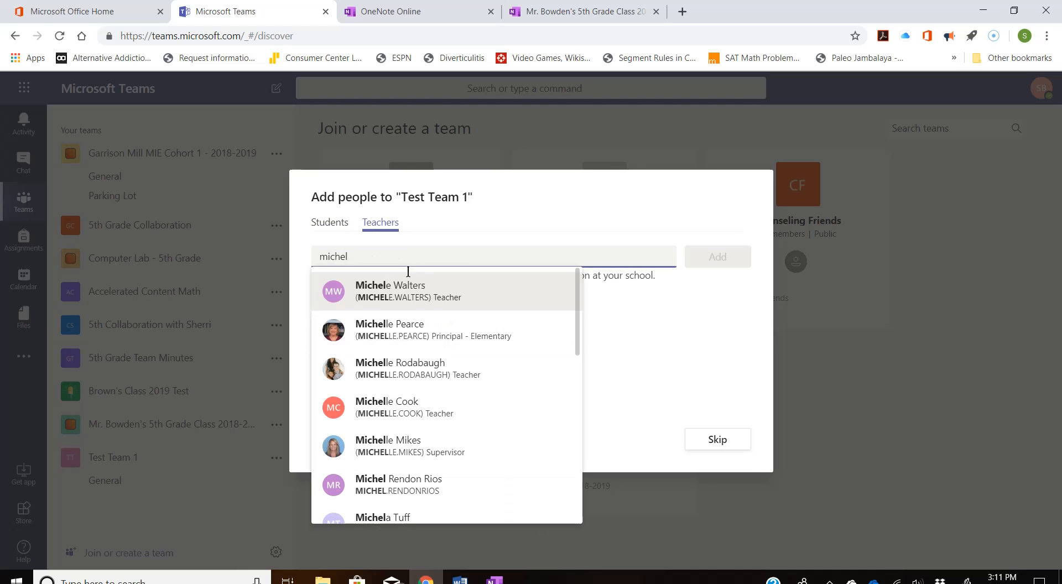
pyautogui.click(396, 290)
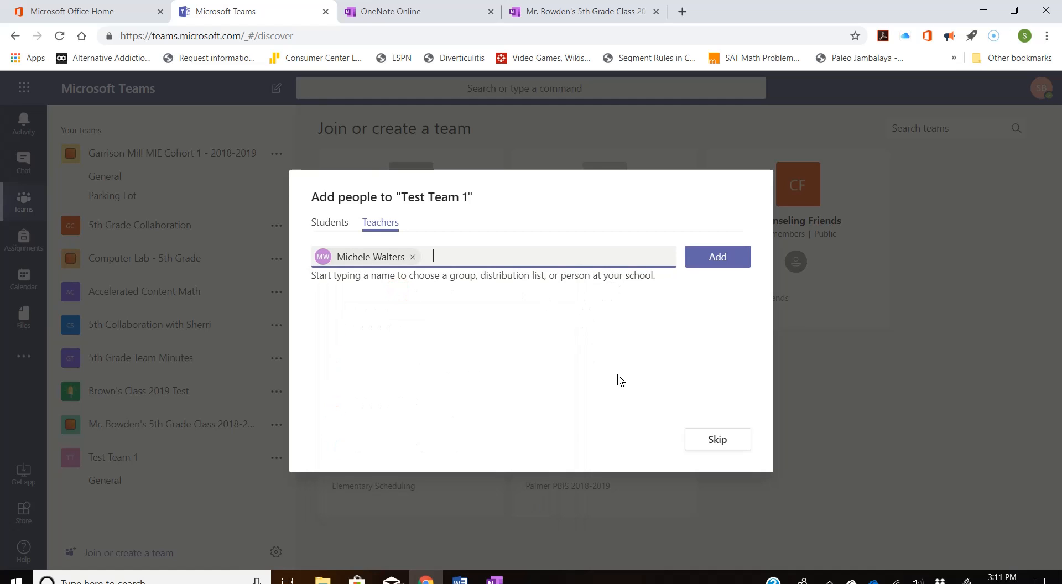
pyautogui.click(714, 262)
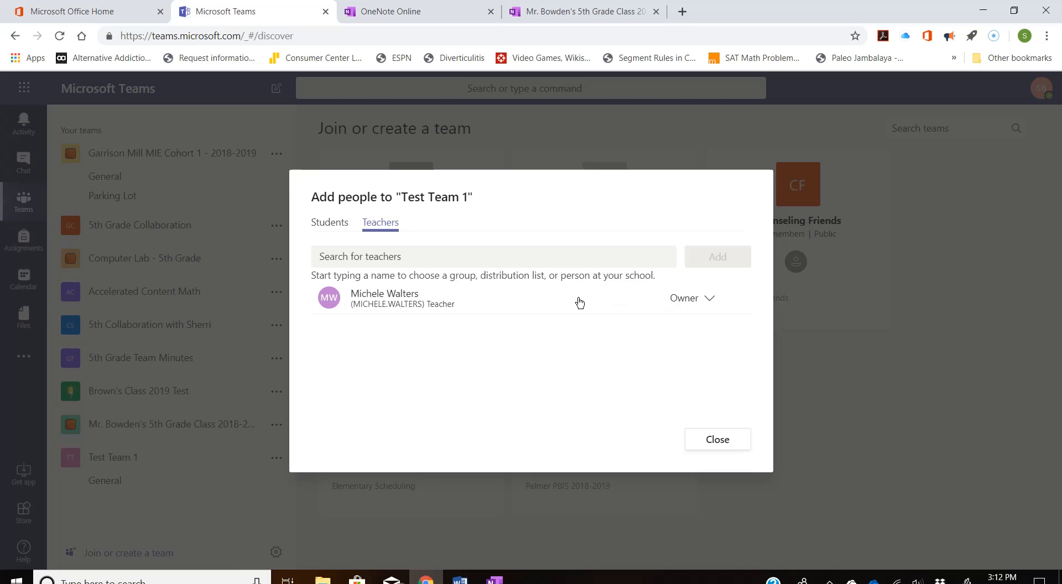
# Check the role choices for the added teacher, keep Owner, and finish adding people
pyautogui.click(707, 301)
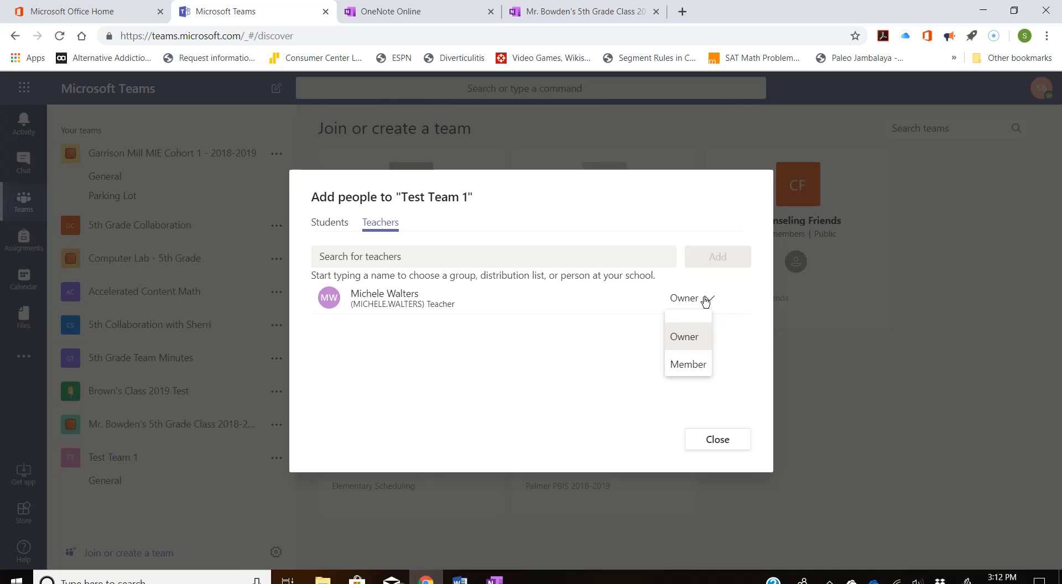
pyautogui.click(634, 220)
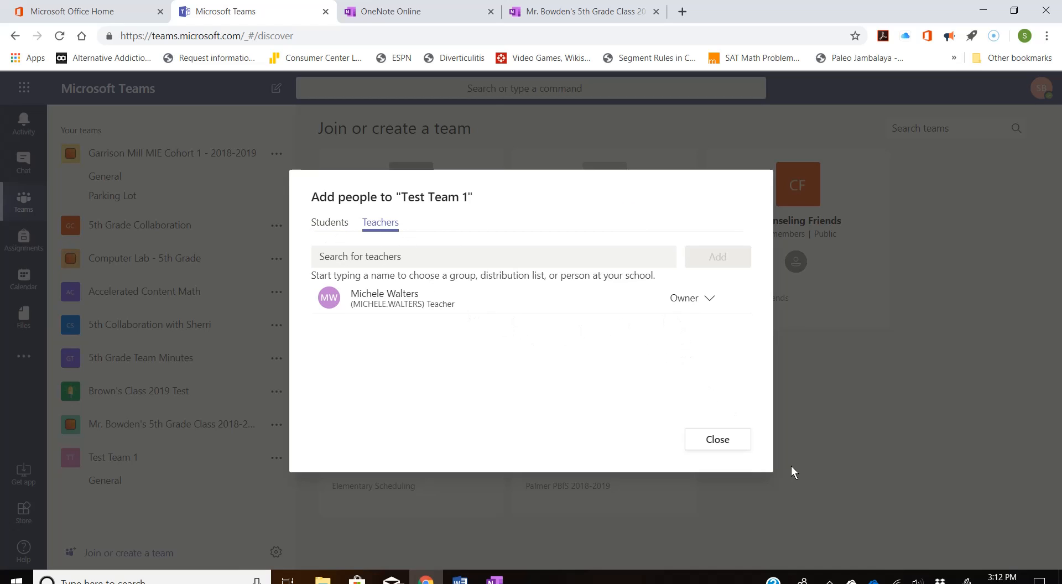
pyautogui.click(721, 440)
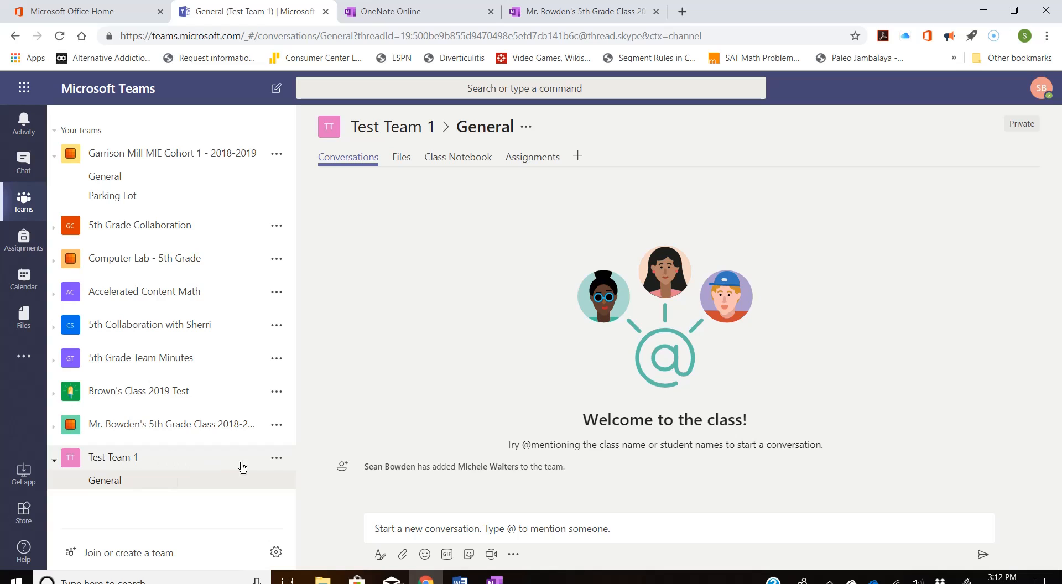
# Look over the management options available for Test Team 1
pyautogui.click(276, 458)
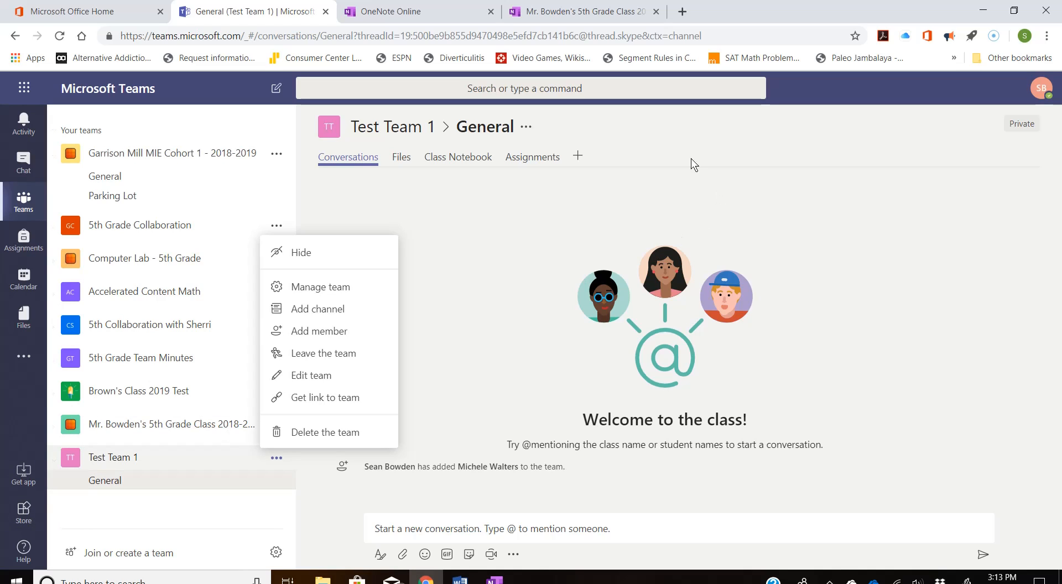
pyautogui.click(689, 143)
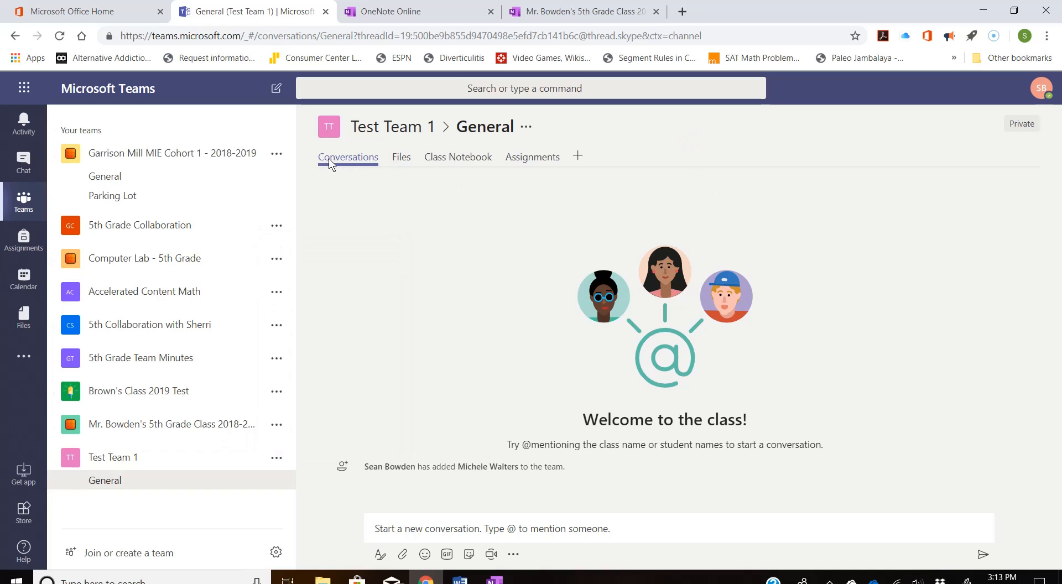
# Draft the message "Hey how are you" in the General channel of Test Team 1 and clear it unsent
pyautogui.click(414, 529)
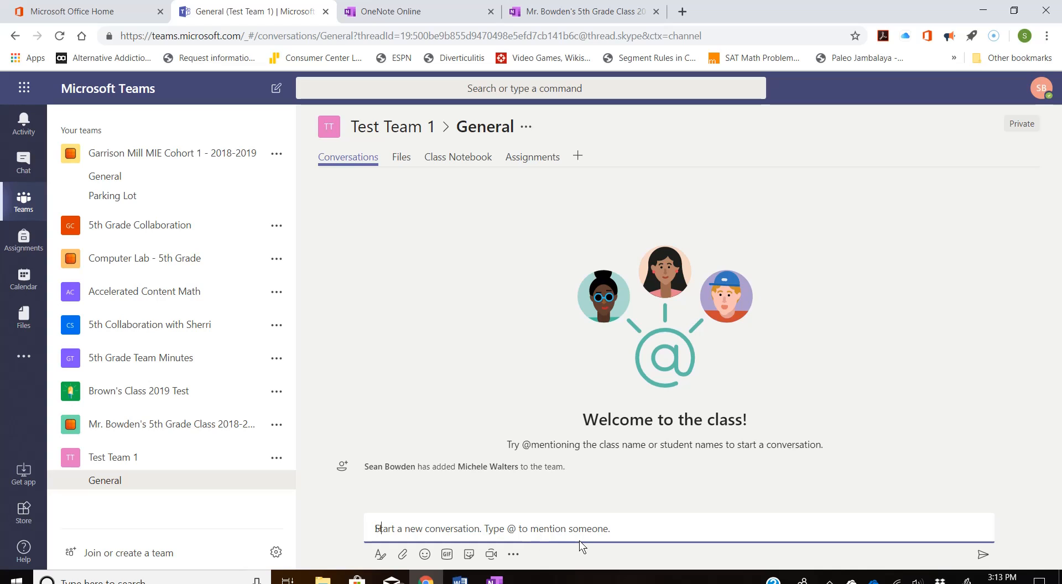
pyautogui.write('Hey How')
pyautogui.press('BackSpace')
pyautogui.press('BackSpace')
pyautogui.press('BackSpace')
pyautogui.write('how')
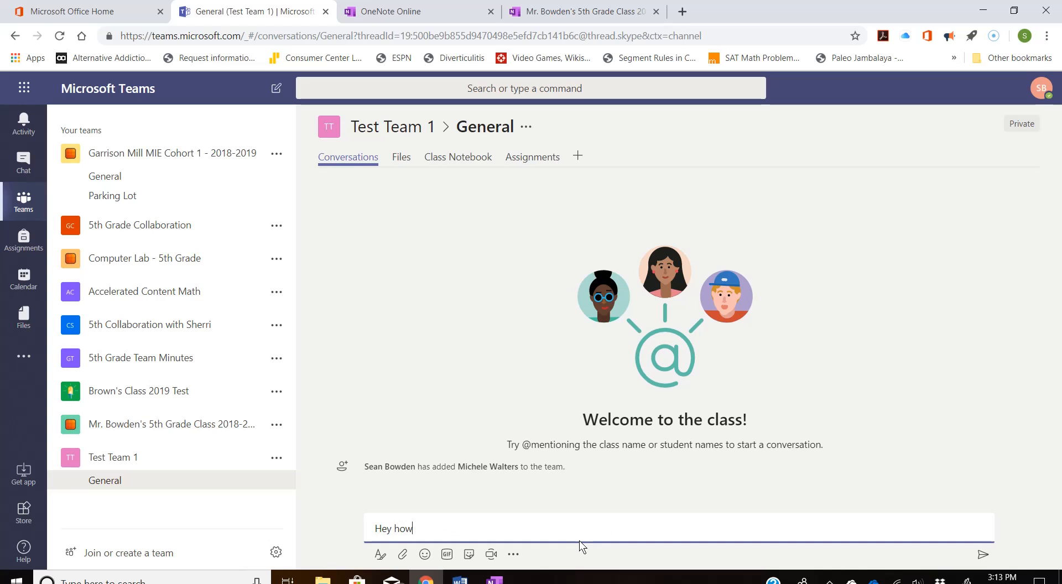
pyautogui.write(' are you')
pyautogui.press('BackSpace')
pyautogui.press('BackSpace')
pyautogui.press('BackSpace')
pyautogui.press('BackSpace')
pyautogui.press('BackSpace')
pyautogui.press('BackSpace')
pyautogui.press('BackSpace')
pyautogui.press('BackSpace')
pyautogui.press('BackSpace')
pyautogui.press('BackSpace')
pyautogui.press('BackSpace')
pyautogui.press('BackSpace')
pyautogui.press('BackSpace')
pyautogui.press('BackSpace')
pyautogui.press('BackSpace')
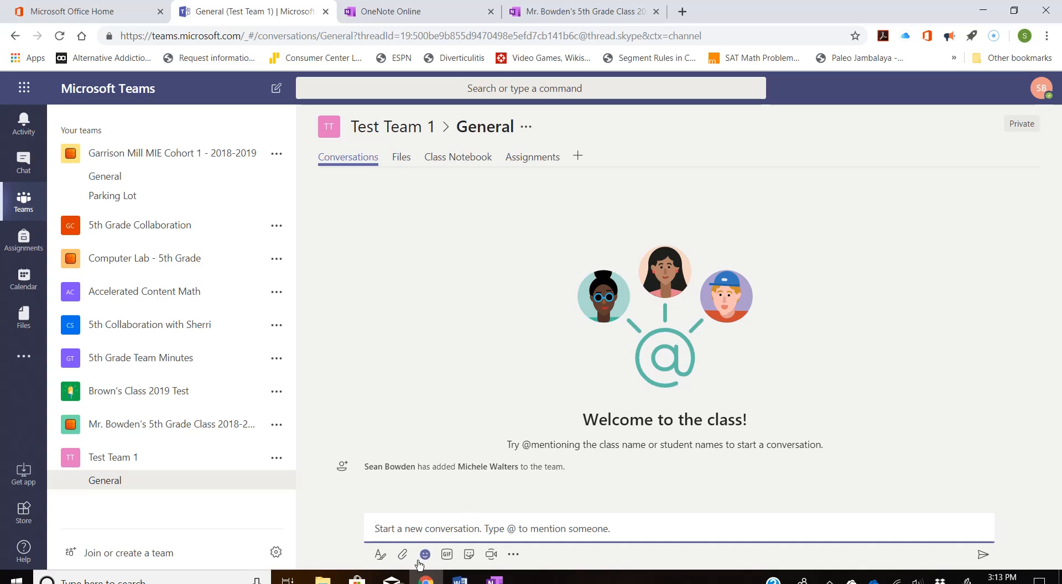
# Expand the message formatting options and examine the attachment, emoji, GIF and sticker choices for a new conversation
pyautogui.click(380, 559)
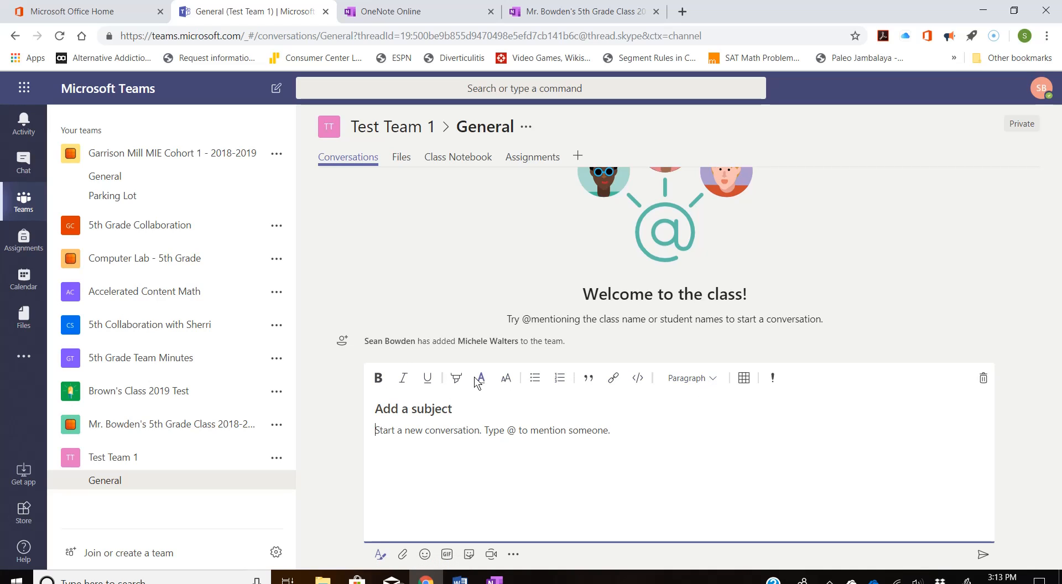
pyautogui.click(404, 556)
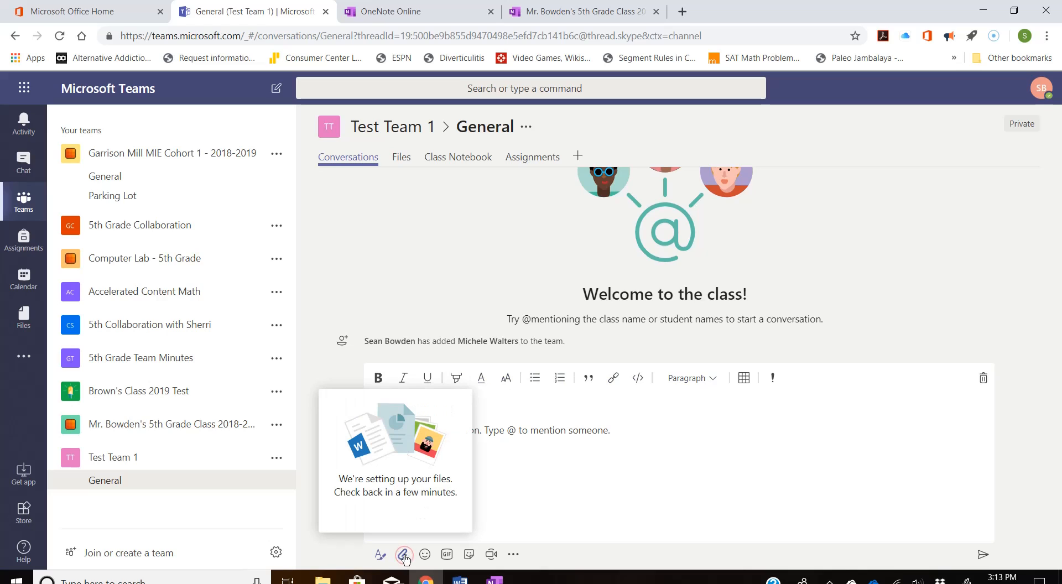
pyautogui.click(405, 558)
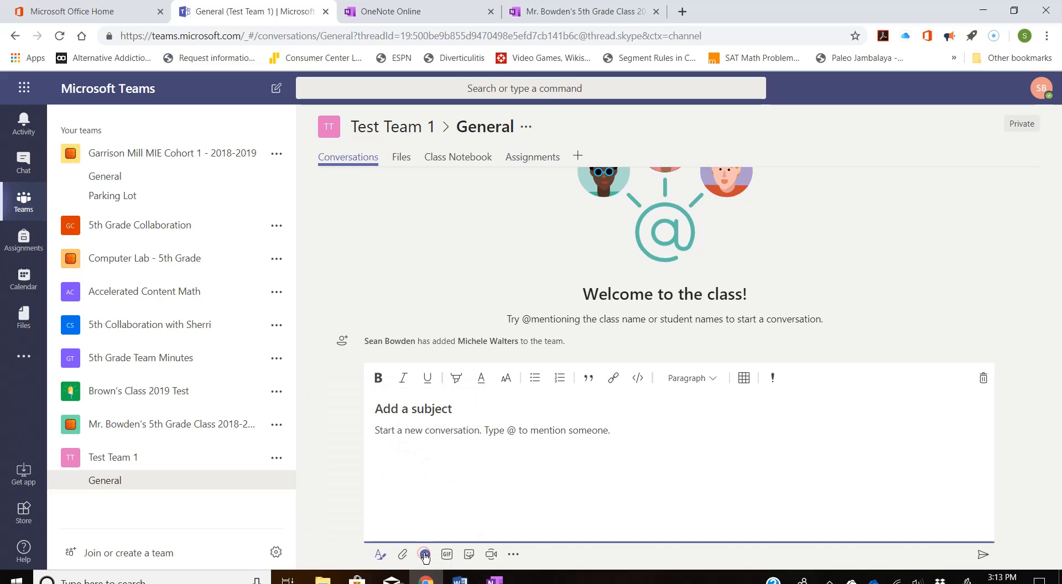
pyautogui.click(425, 555)
pyautogui.click(425, 555)
pyautogui.click(448, 556)
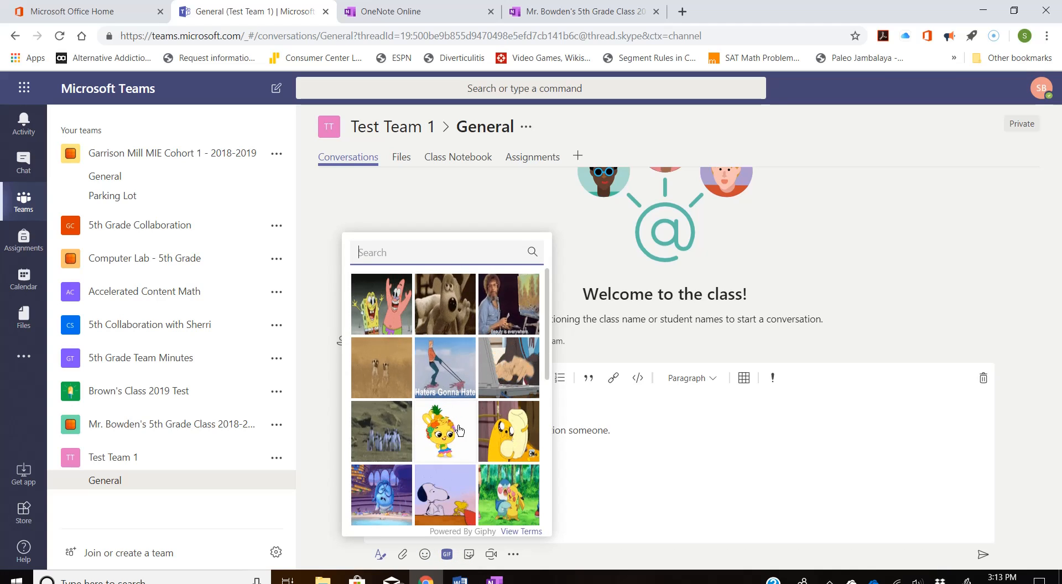
pyautogui.click(646, 505)
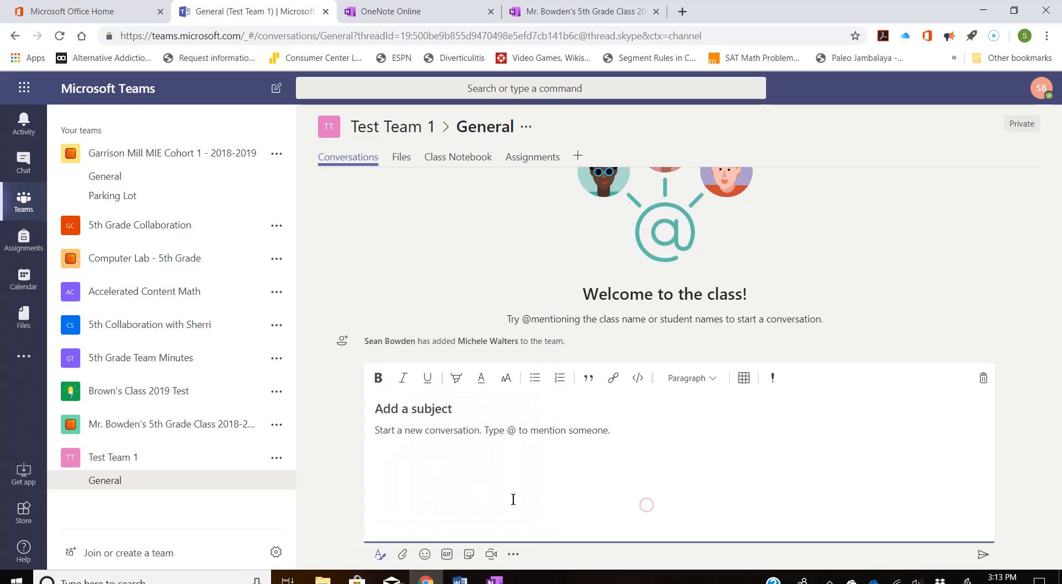
pyautogui.click(469, 554)
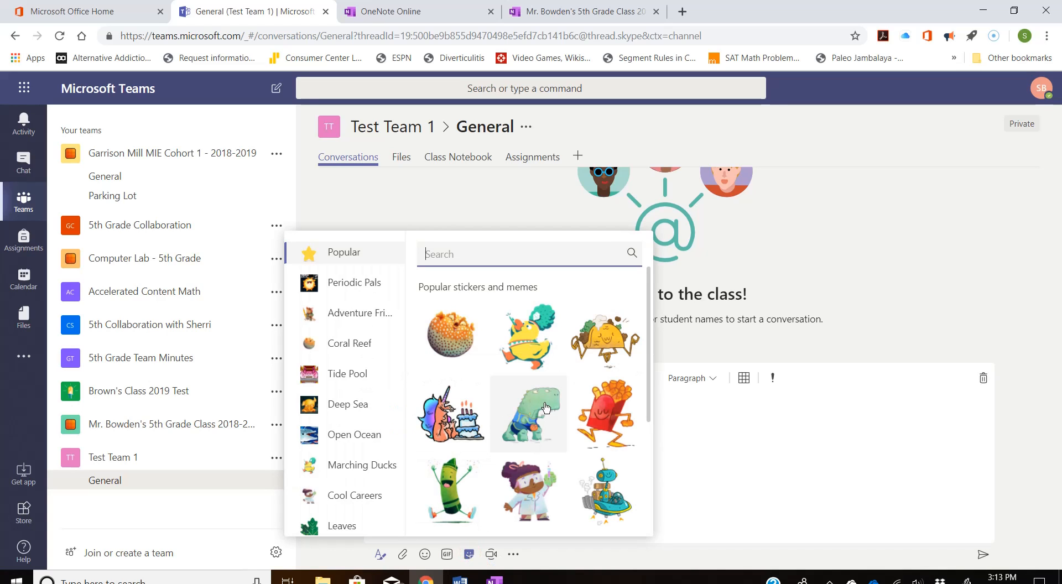
pyautogui.click(939, 298)
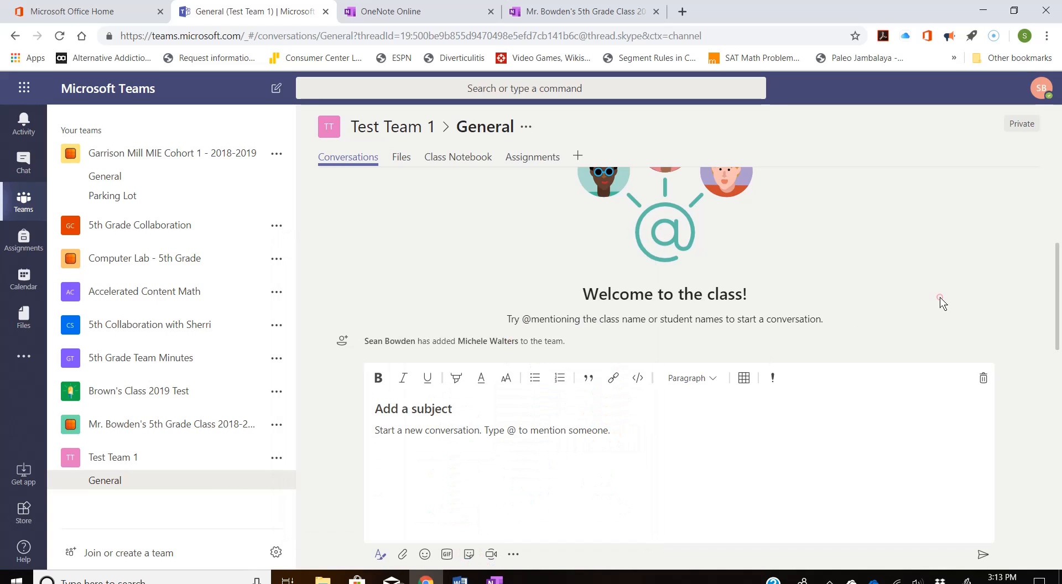
# Start a video meeting in the General channel of Test Team 1, allowing microphone and camera access
pyautogui.click(492, 554)
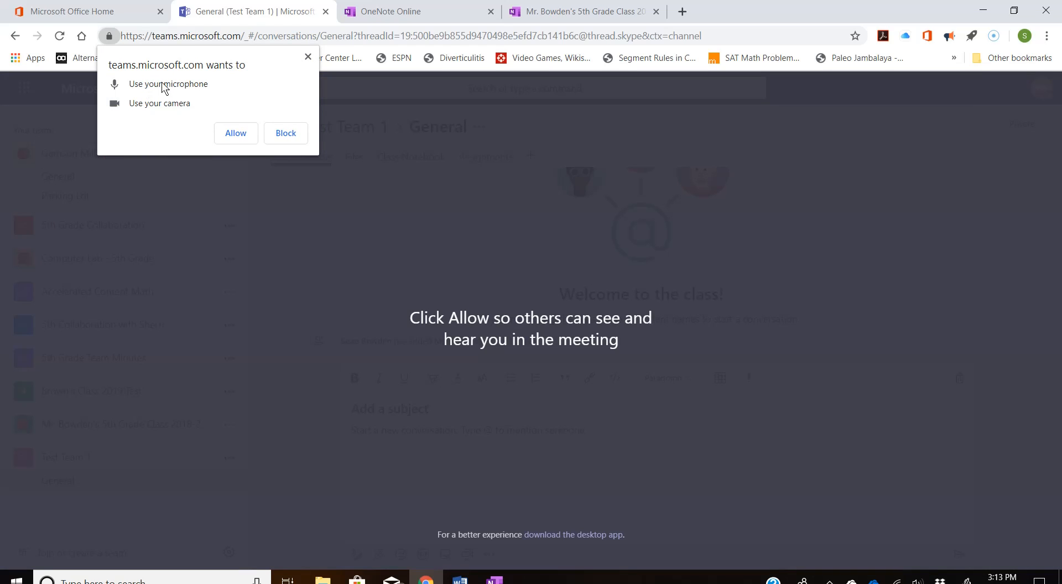
pyautogui.click(235, 134)
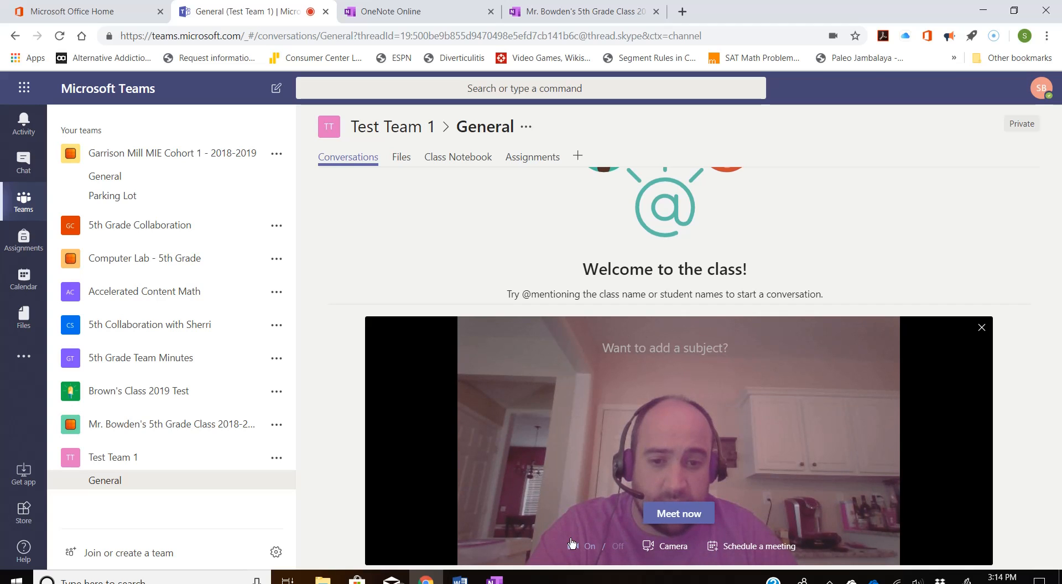
pyautogui.click(673, 514)
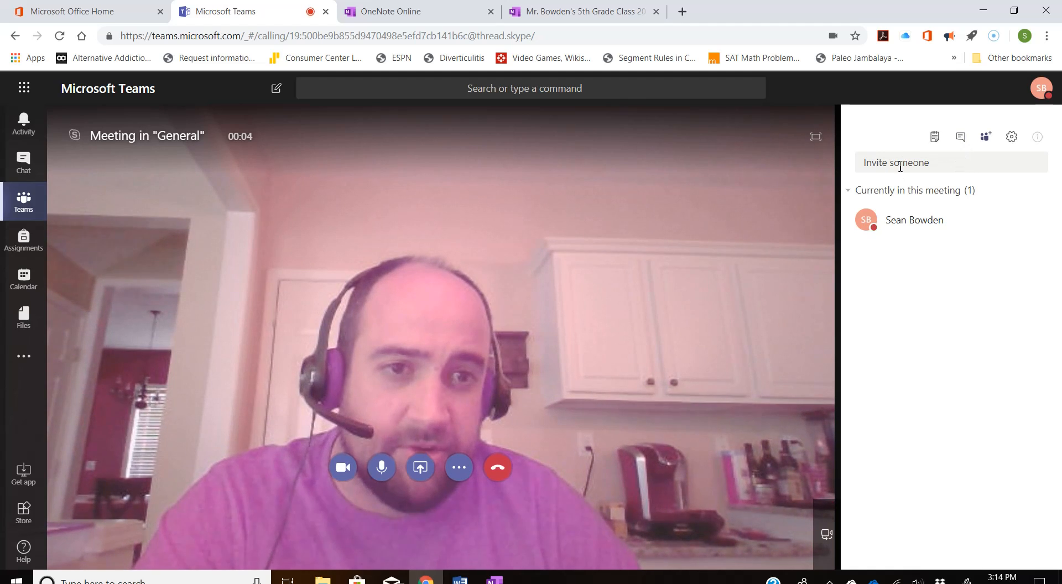
# Examine the meeting's invitation options, including asking the suggested person to join
pyautogui.click(900, 166)
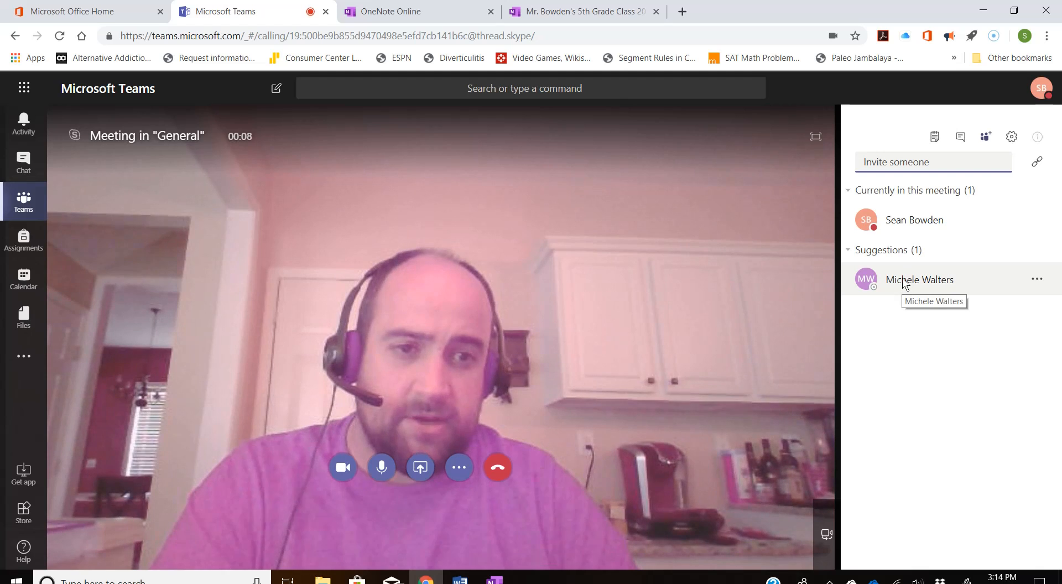
pyautogui.click(1034, 281)
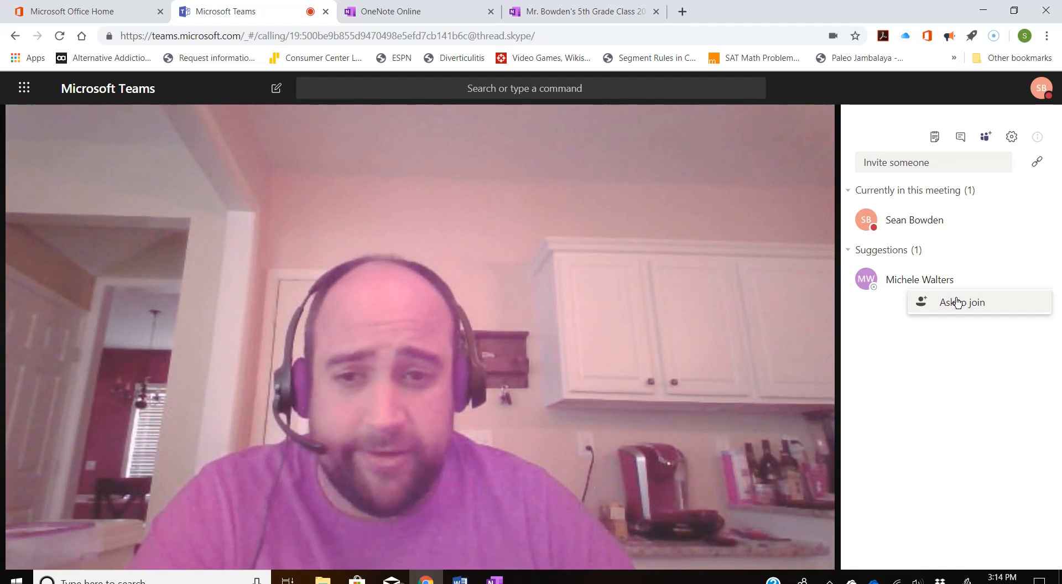
pyautogui.moveTo(486, 234)
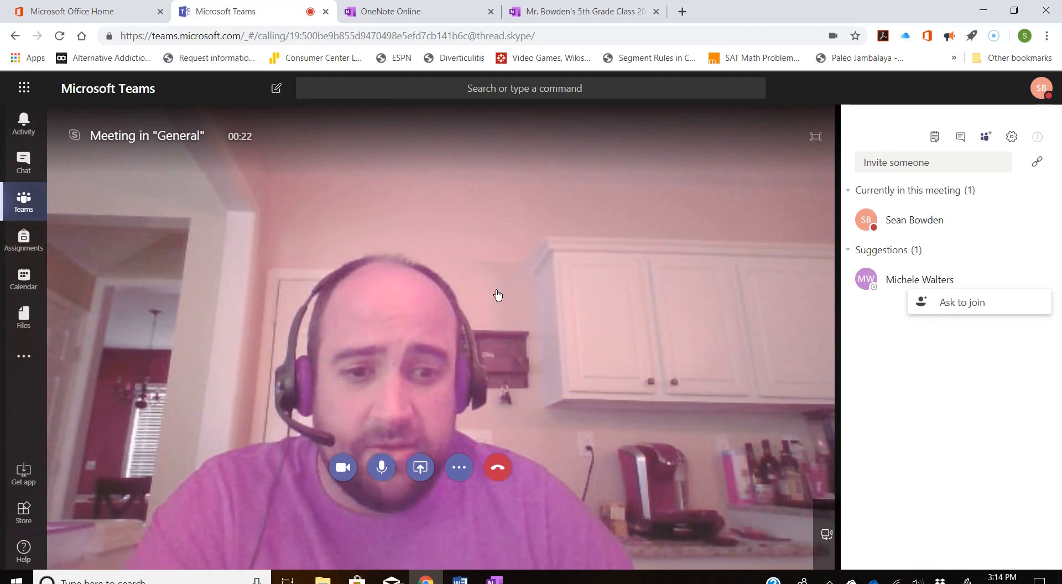
# Return to the General channel, end the meeting and look over the extension apps offered for a new conversation
pyautogui.click(24, 207)
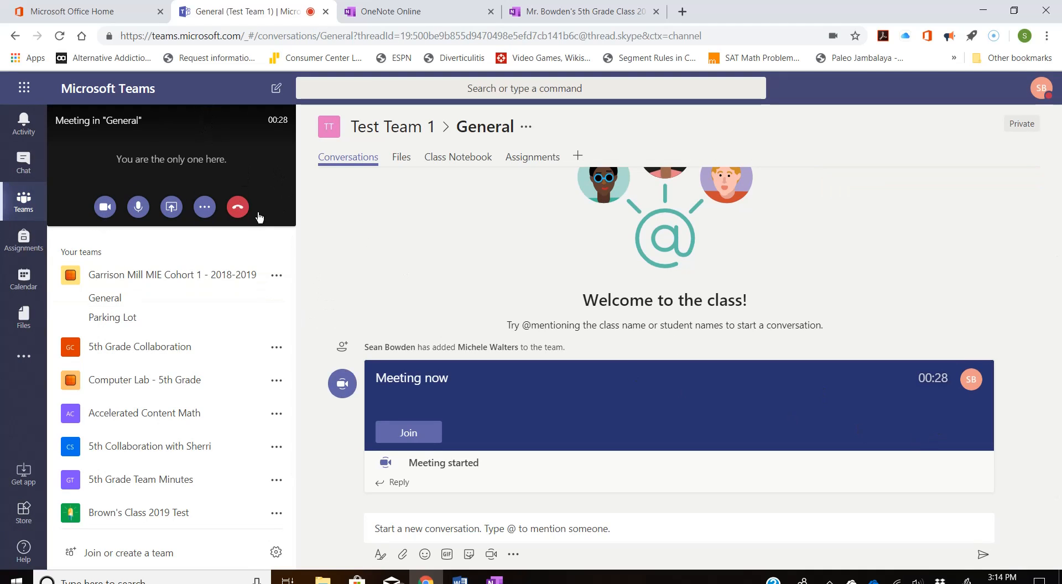
pyautogui.click(238, 207)
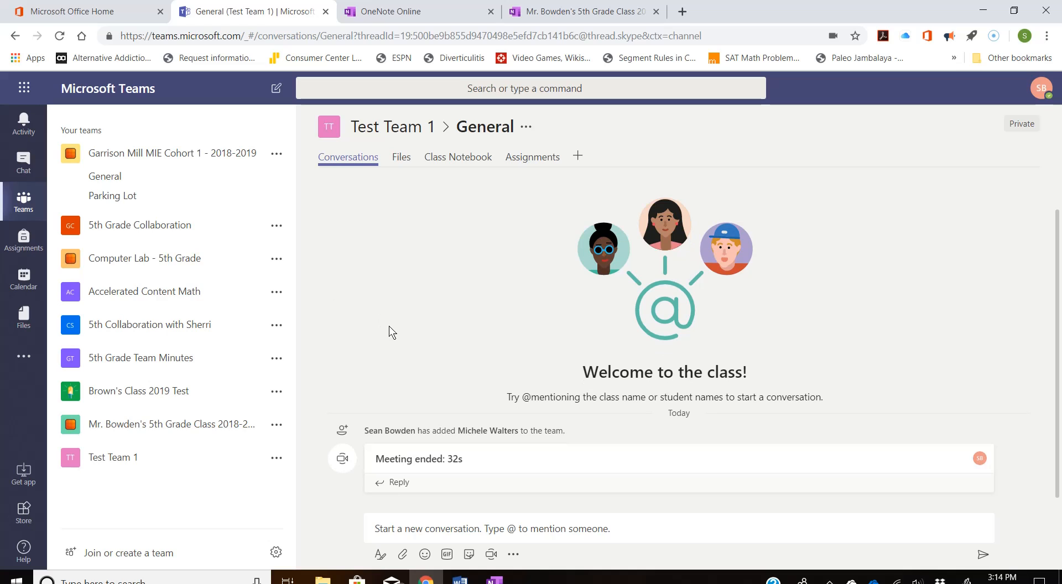
pyautogui.click(514, 555)
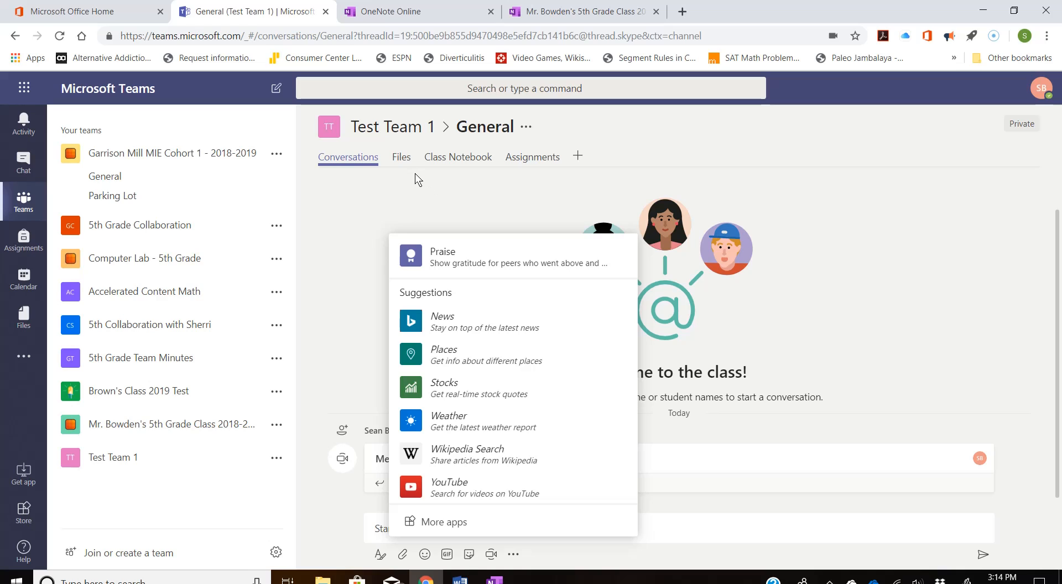
pyautogui.click(374, 193)
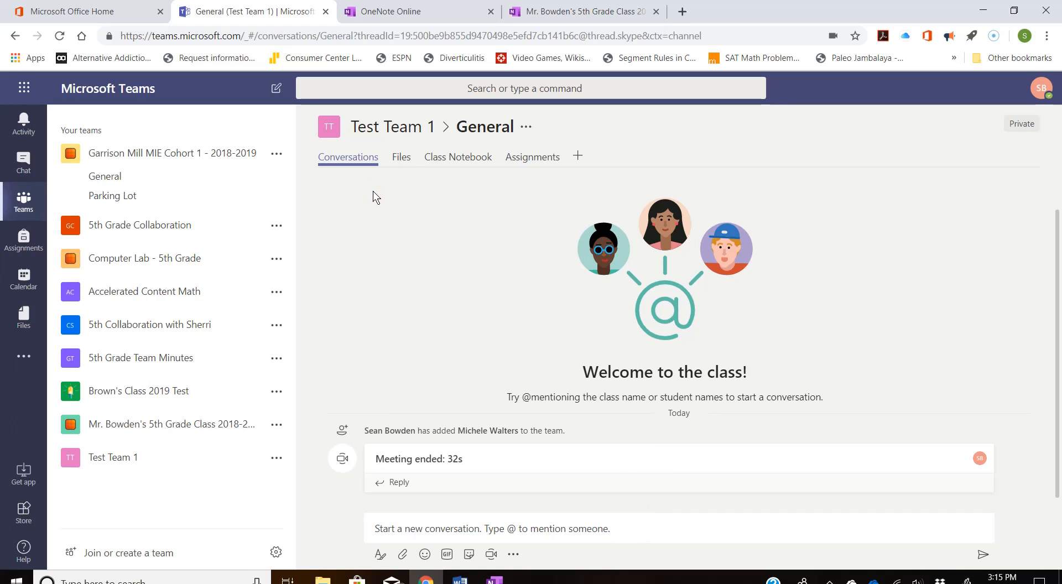
# Open the General channel's files and examine the new file types and the upload dialog, cancelling without choosing a file
pyautogui.click(400, 158)
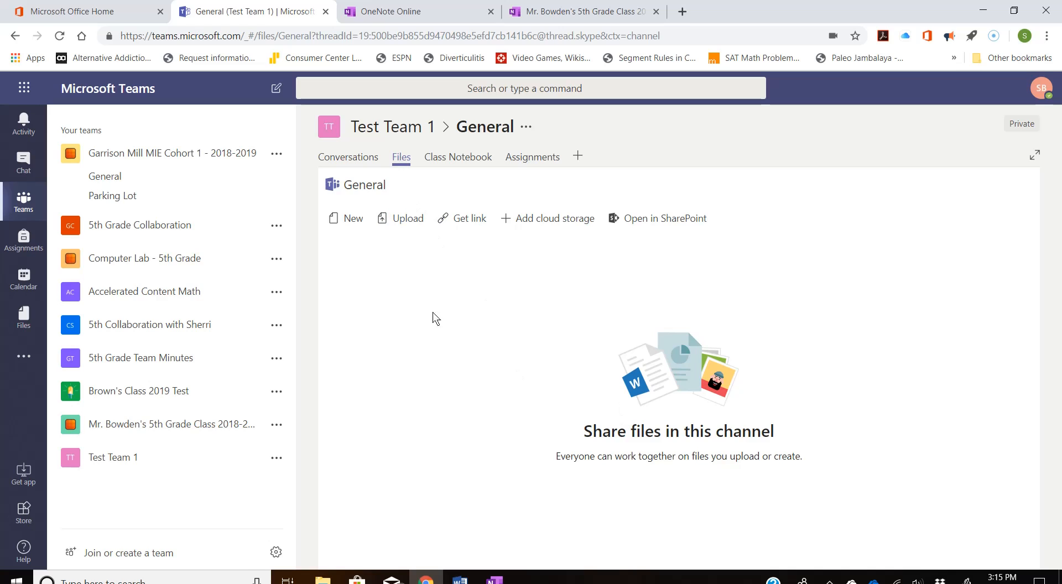
pyautogui.click(349, 221)
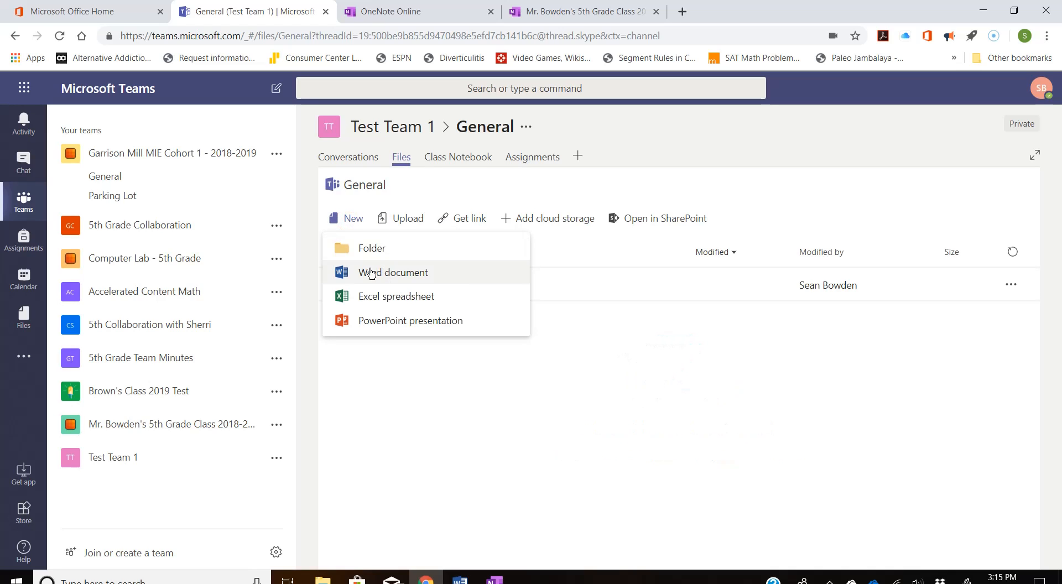
pyautogui.click(749, 495)
pyautogui.click(406, 228)
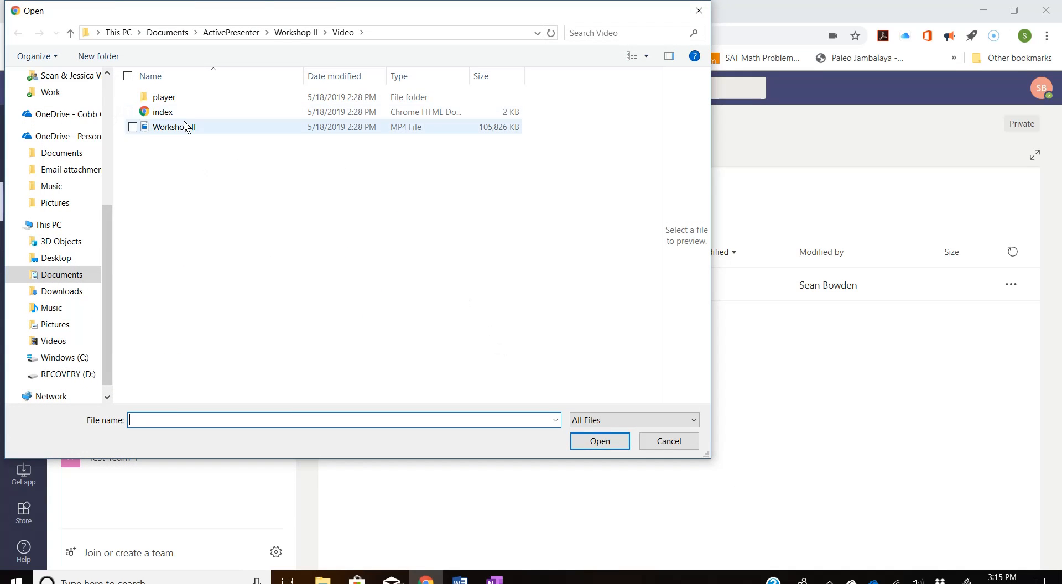
pyautogui.click(670, 441)
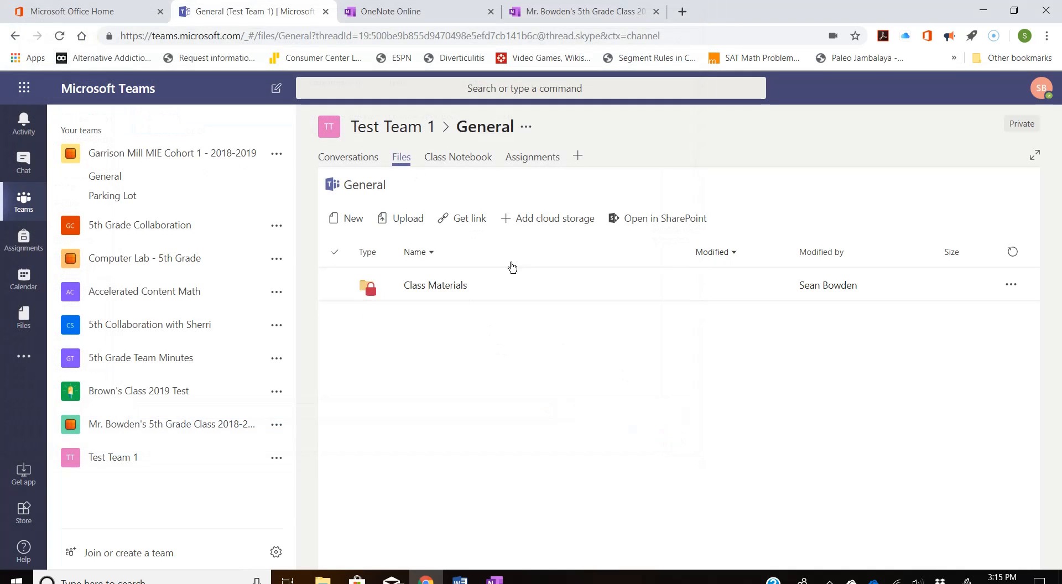
pyautogui.click(576, 272)
pyautogui.click(731, 371)
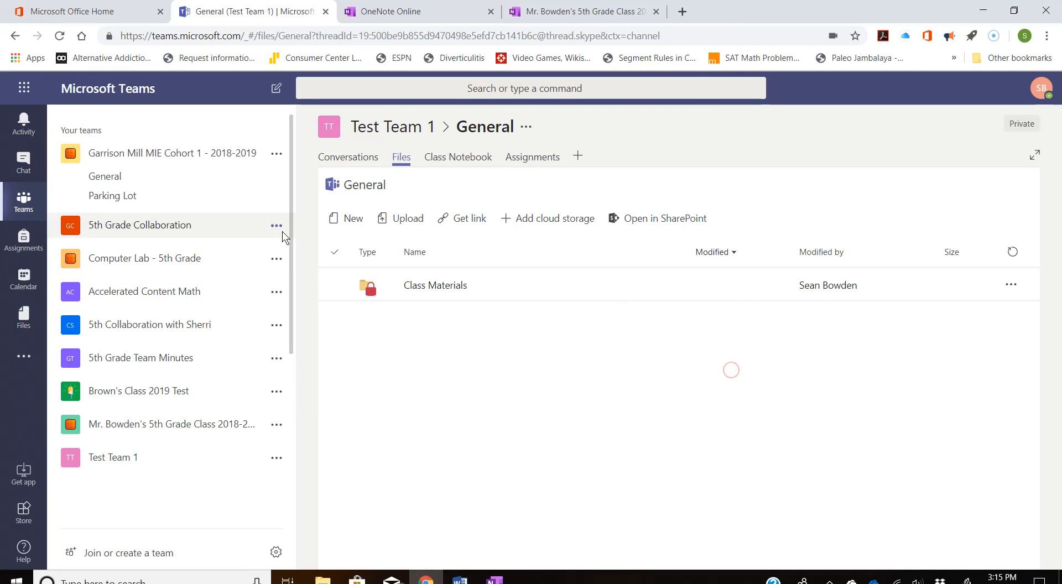
# Remove the Class Materials folder from the General channel's files
pyautogui.click(330, 283)
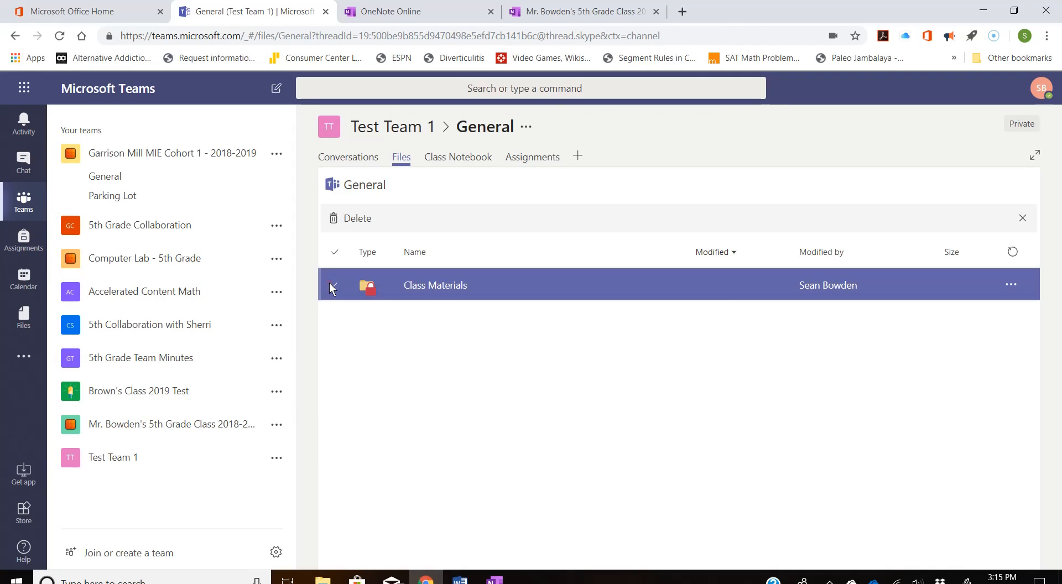
pyautogui.click(344, 217)
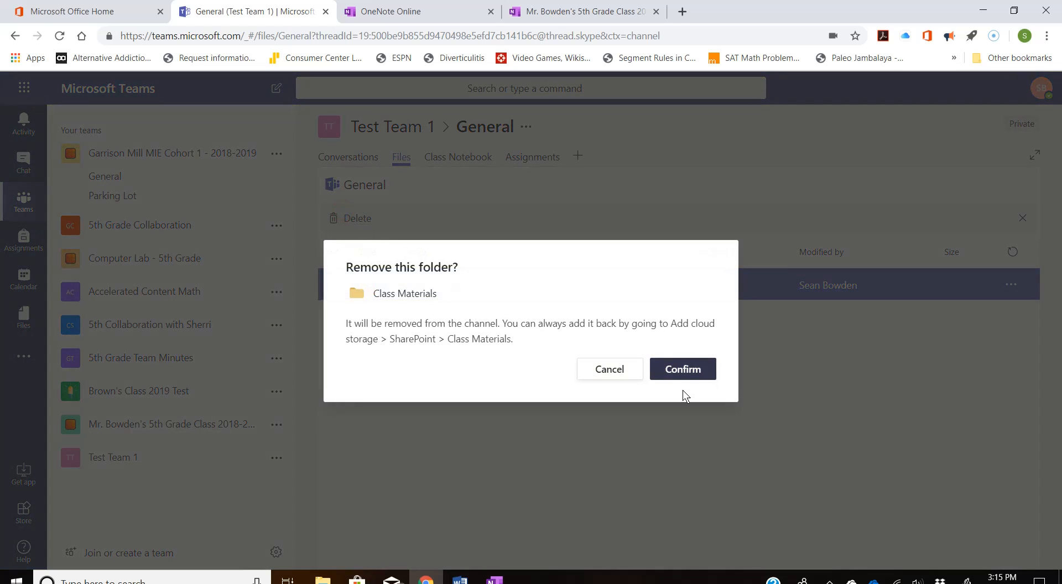
pyautogui.click(677, 371)
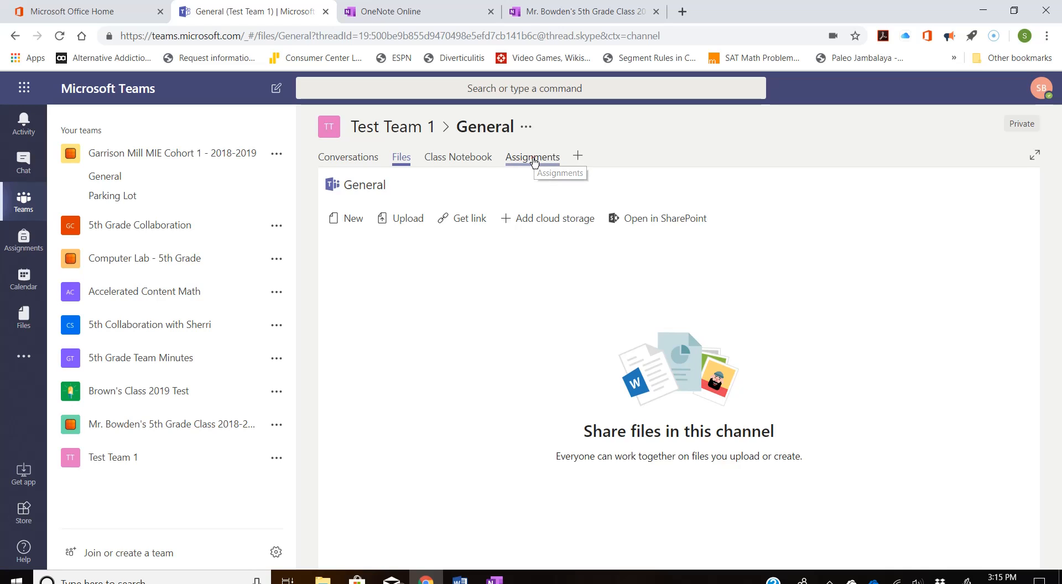
# Start a new assignment for Test Team 1
pyautogui.click(534, 161)
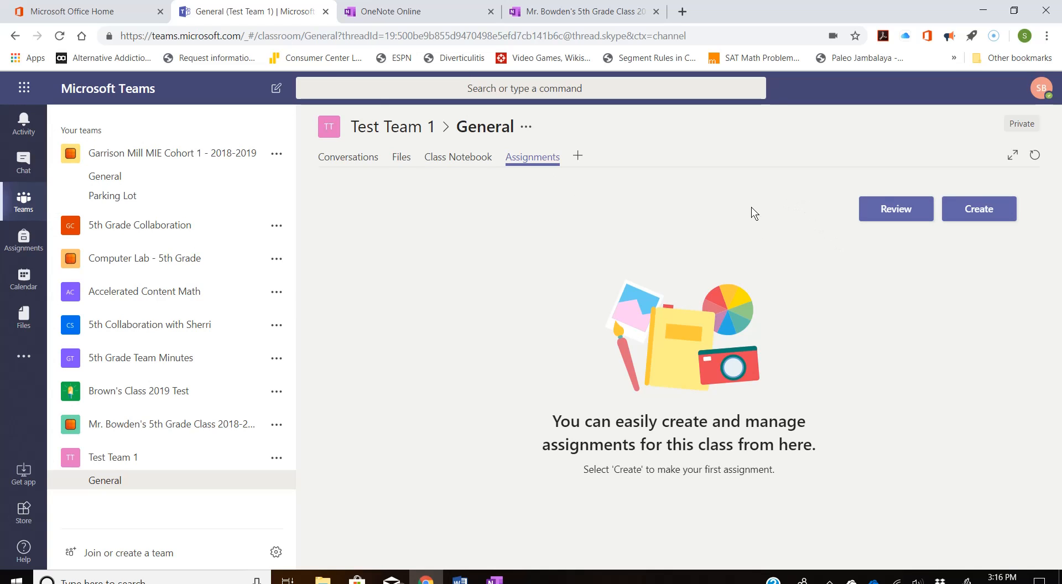
pyautogui.click(988, 209)
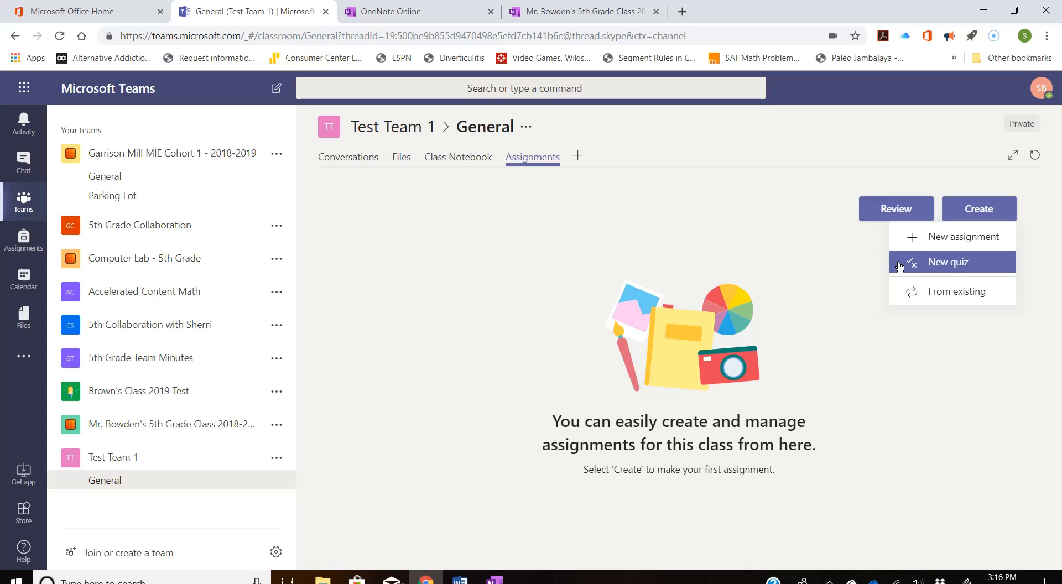
pyautogui.click(942, 240)
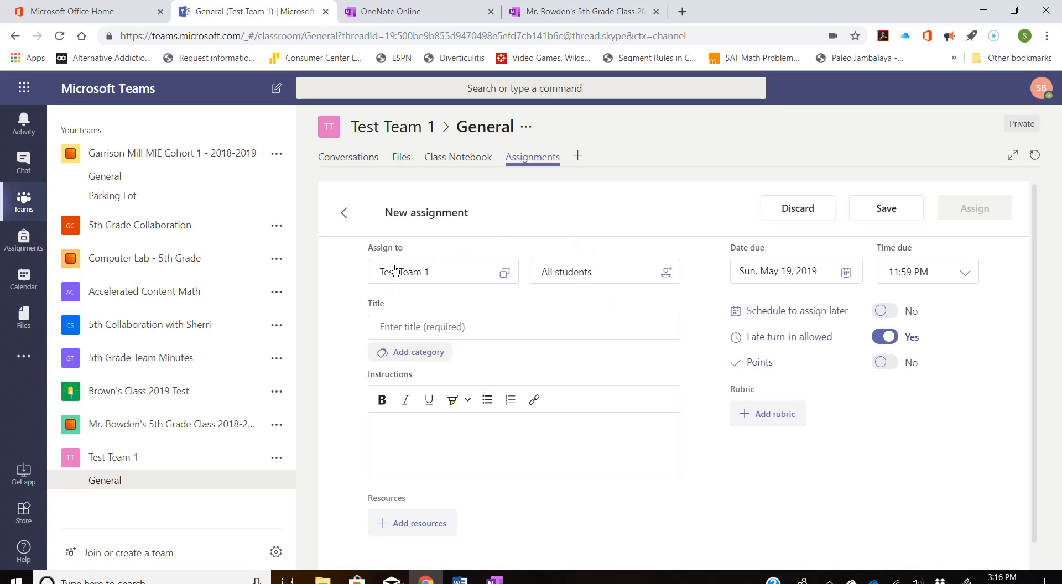
# Examine the additional class, student and due date choices for the new assignment, leaving them as they are
pyautogui.click(432, 279)
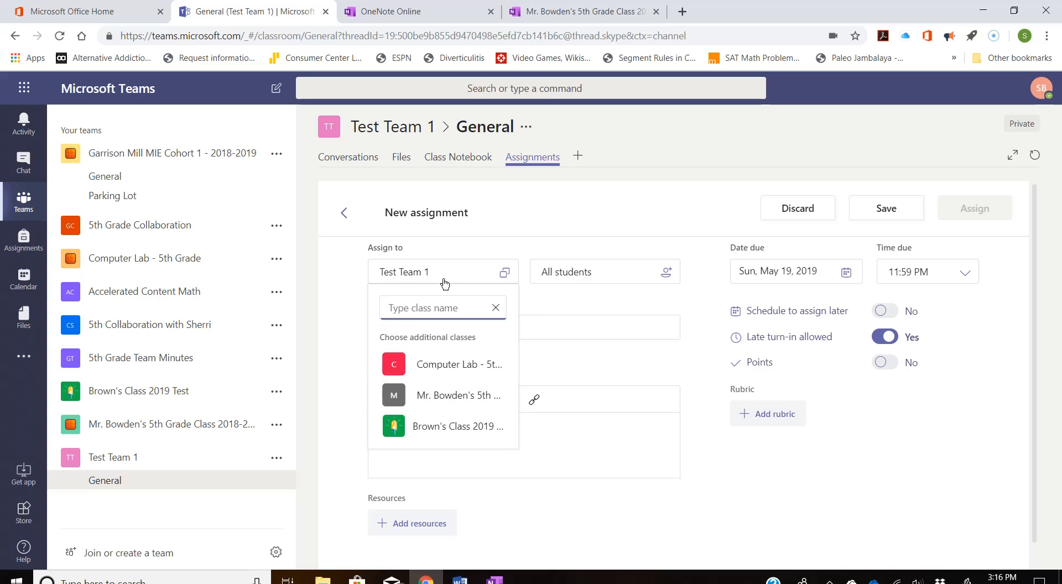
pyautogui.scroll(-1, 437, 393)
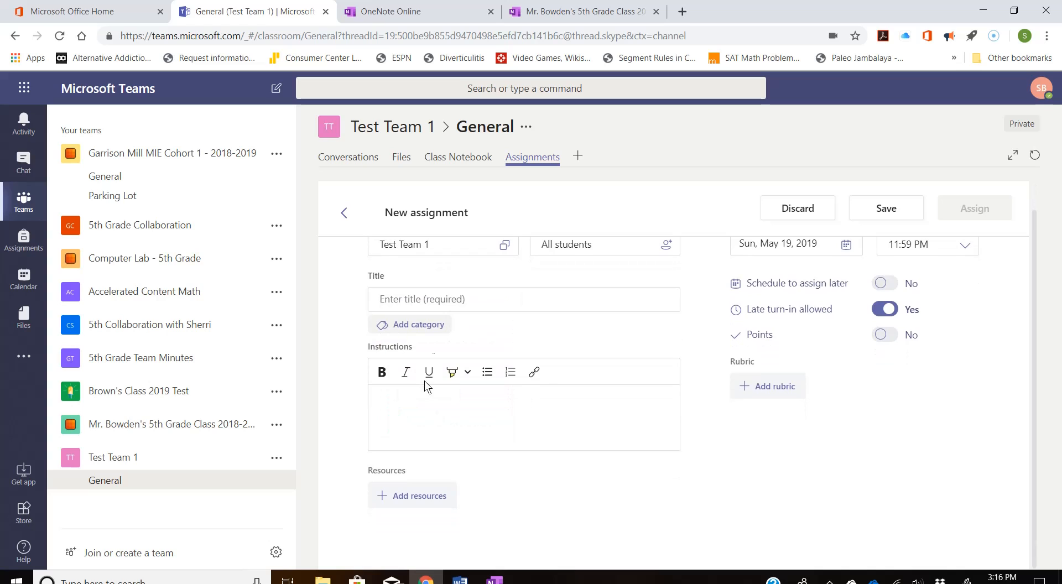
pyautogui.click(460, 254)
pyautogui.click(461, 254)
pyautogui.click(483, 275)
pyautogui.scroll(1, 483, 274)
pyautogui.click(642, 274)
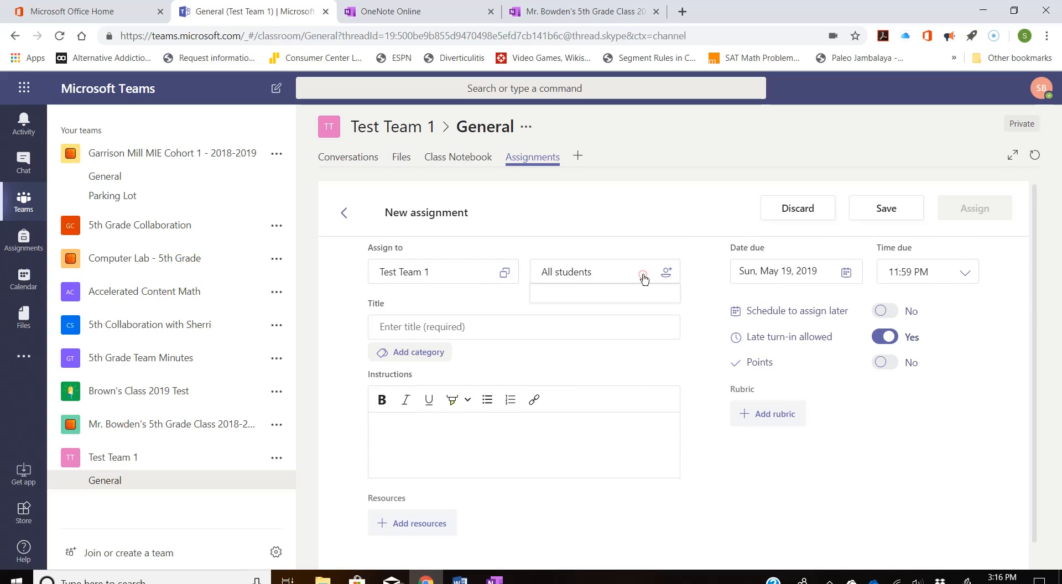
pyautogui.click(641, 274)
pyautogui.click(834, 277)
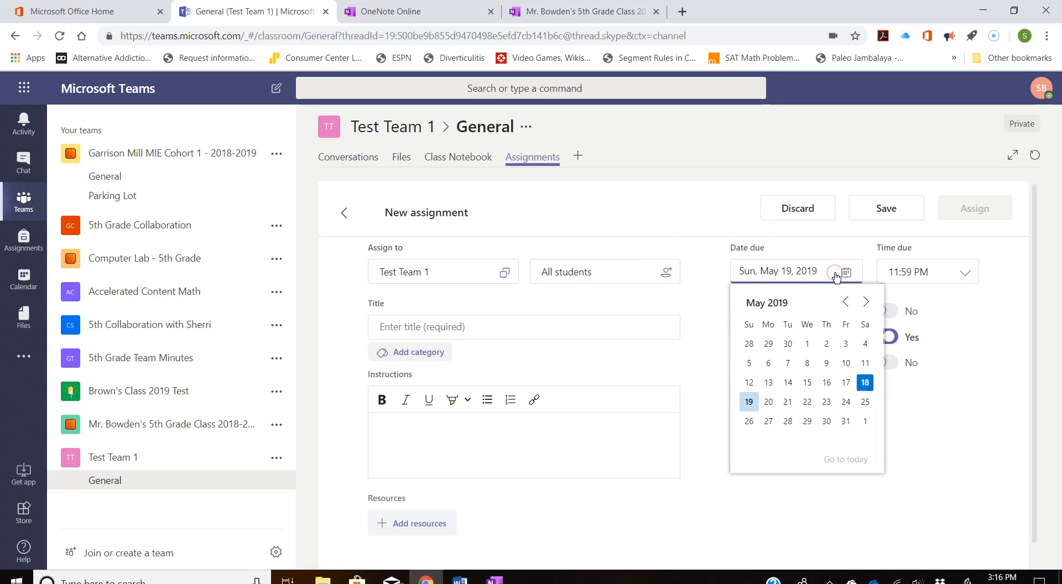
pyautogui.click(1013, 280)
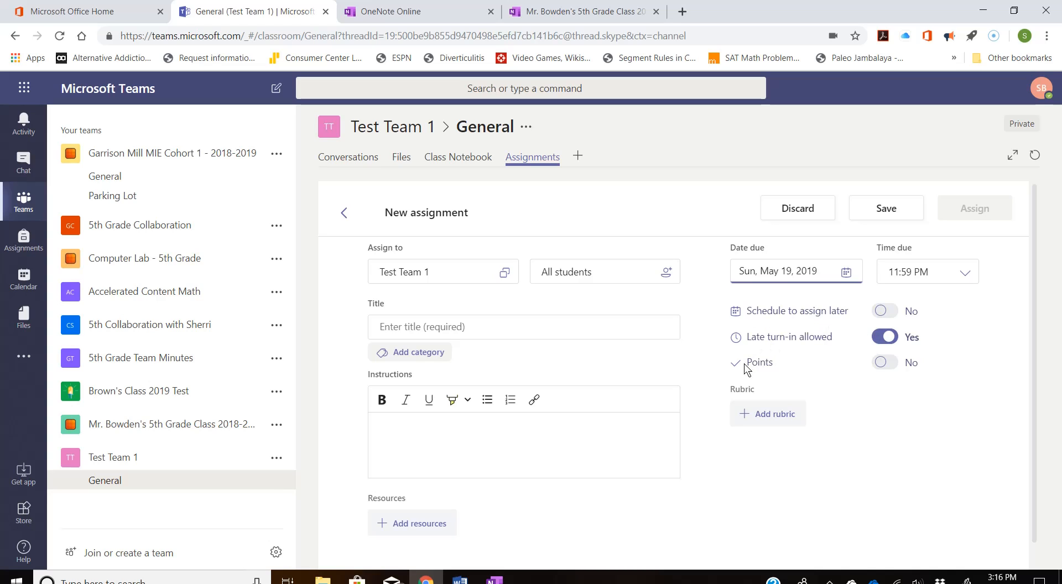
# Turn on points for the assignment and inspect the rubric options, cancelling both the new rubric form and the rubric selection
pyautogui.click(884, 364)
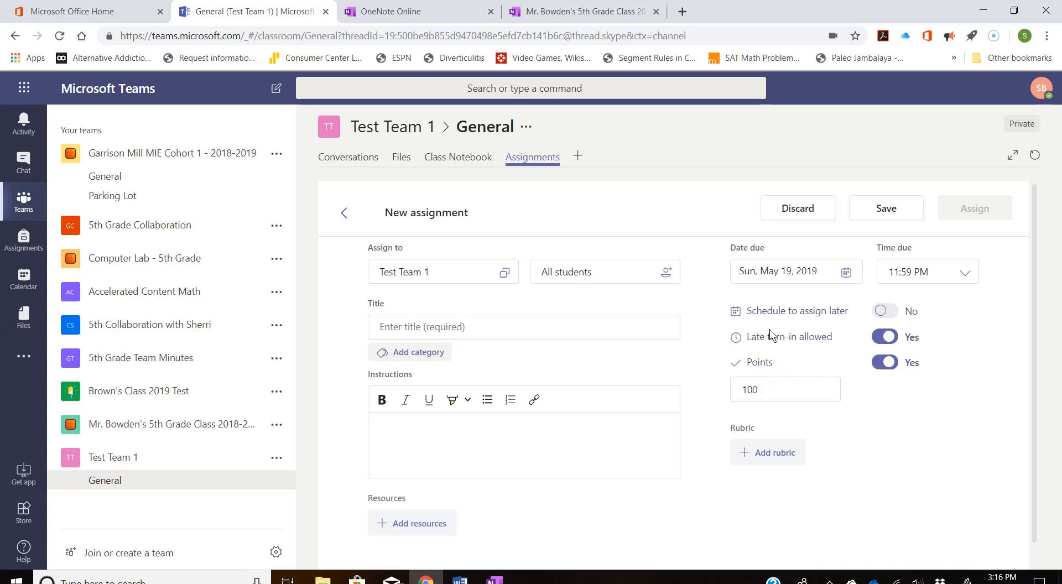
pyautogui.scroll(-1, 795, 346)
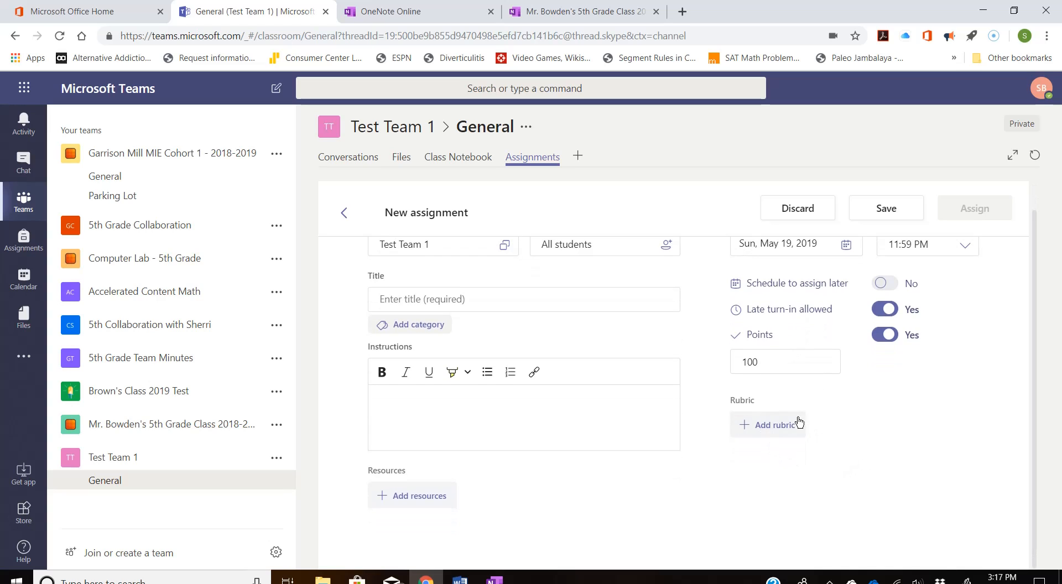
pyautogui.click(768, 427)
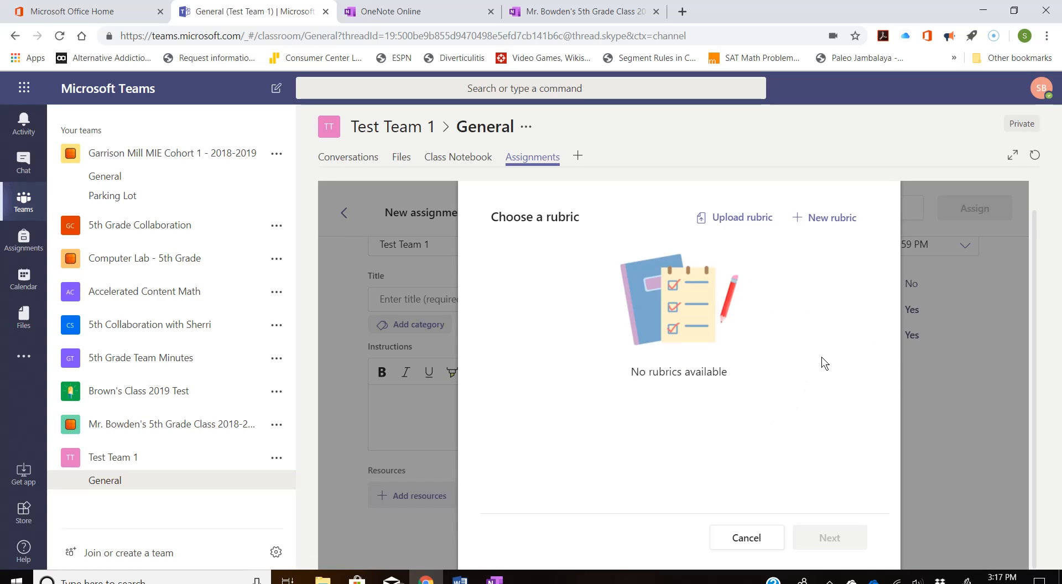
pyautogui.click(825, 218)
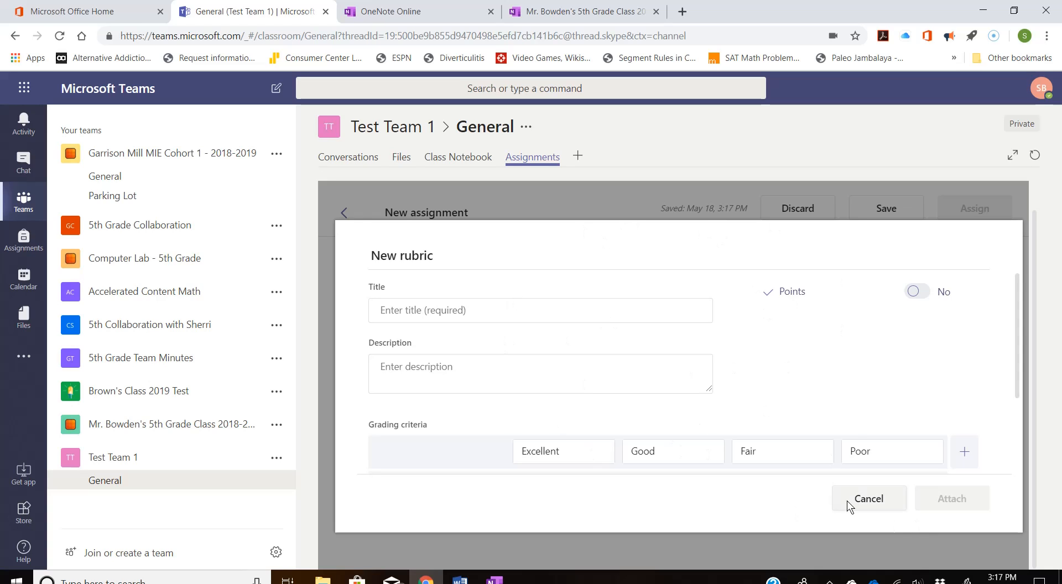
pyautogui.click(869, 498)
pyautogui.click(747, 430)
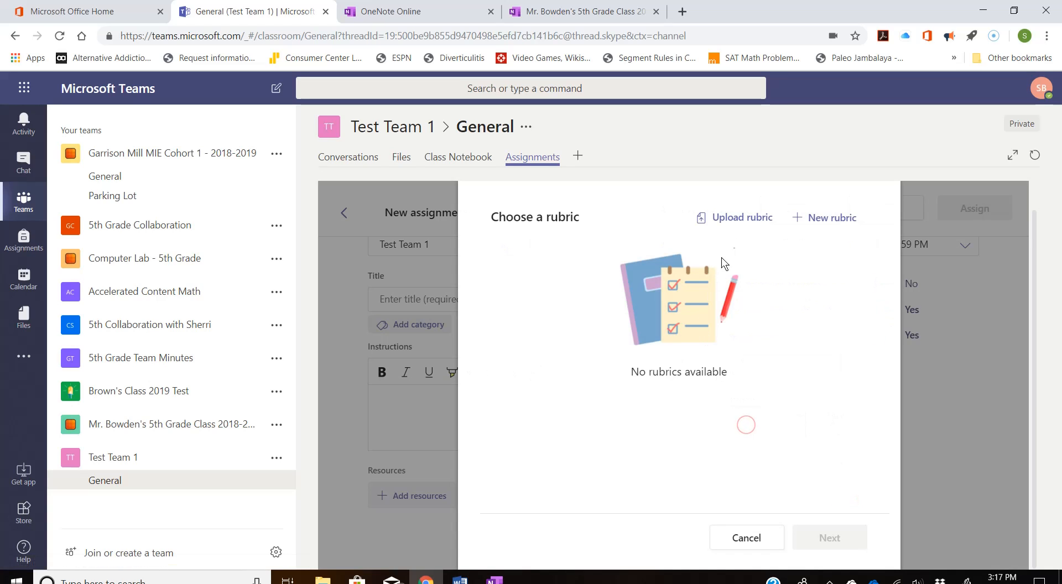
pyautogui.click(757, 542)
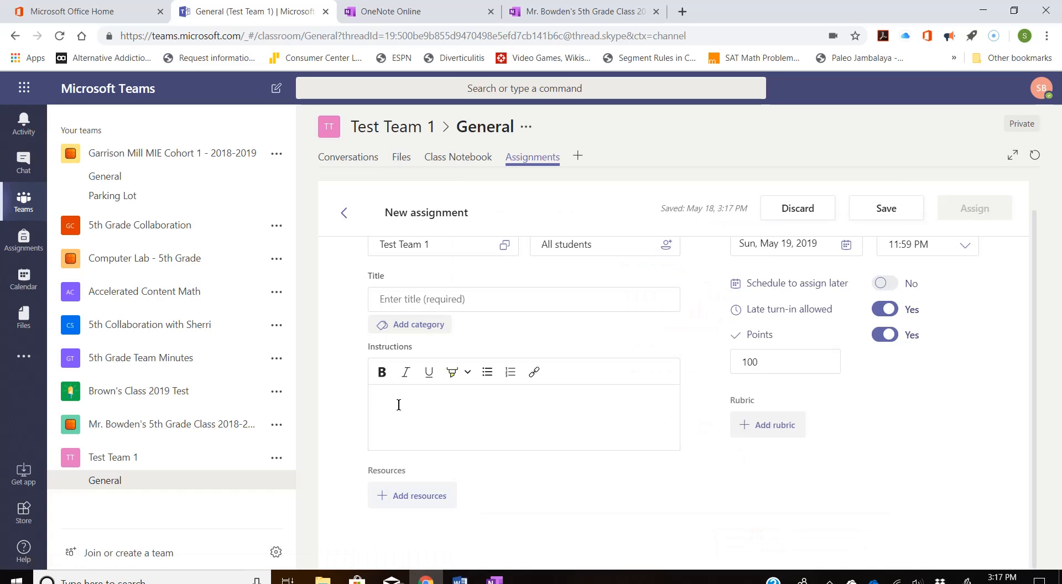
# Examine the title, category and instructions fields of the new assignment without entering anything
pyautogui.click(394, 296)
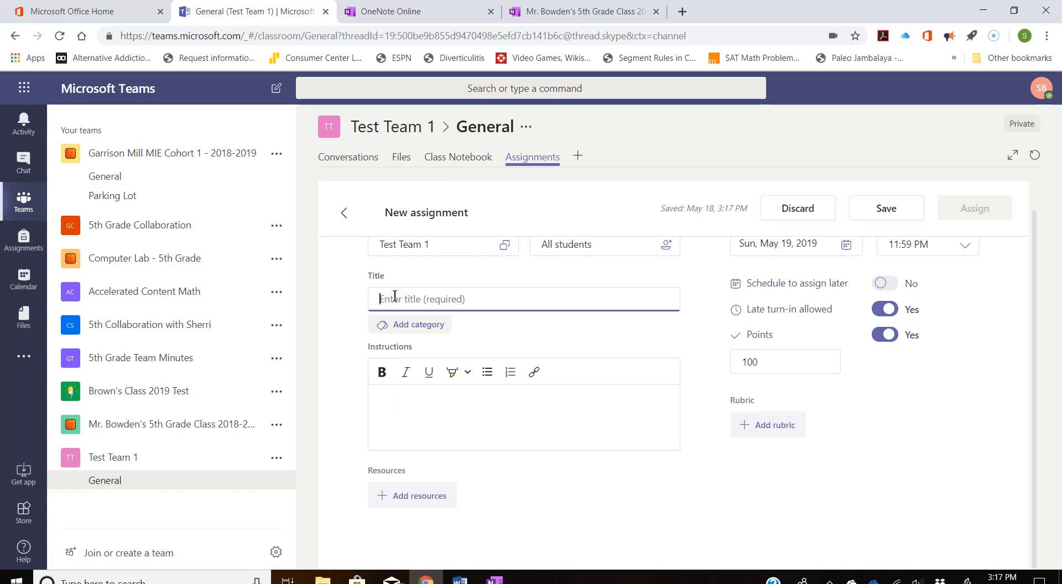
pyautogui.click(419, 326)
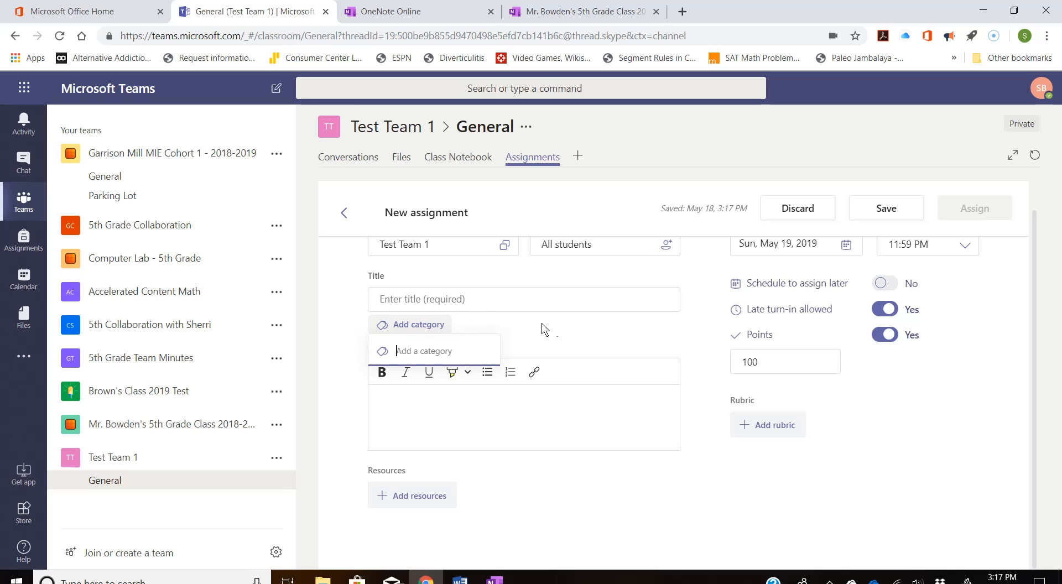
pyautogui.click(569, 332)
pyautogui.click(387, 401)
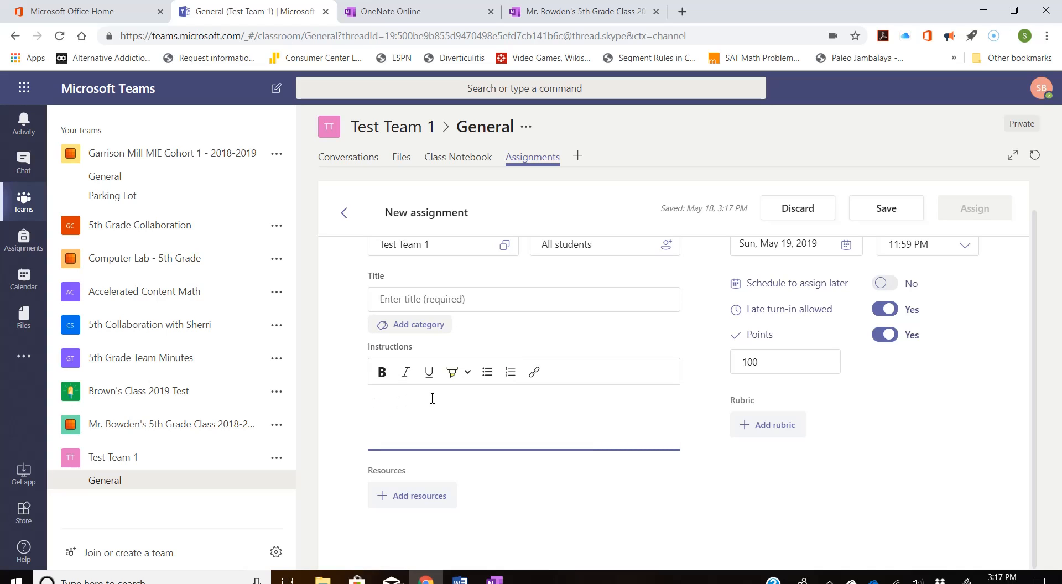
# Attach the 2 by 2 digit Multiplication Practice document from the OneDrive Math folder as an assignment resource
pyautogui.click(405, 498)
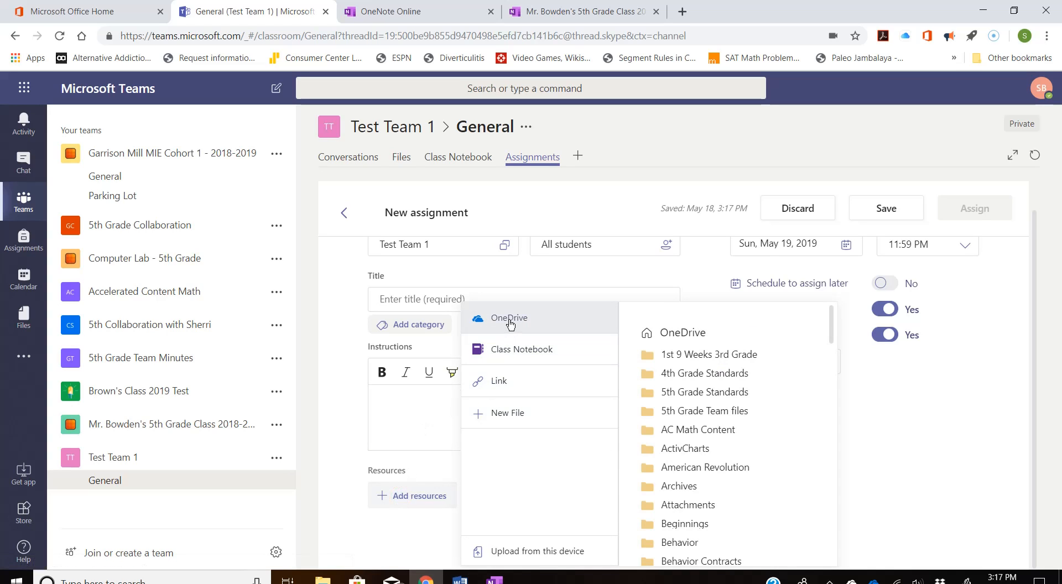
pyautogui.scroll(-1, 726, 442)
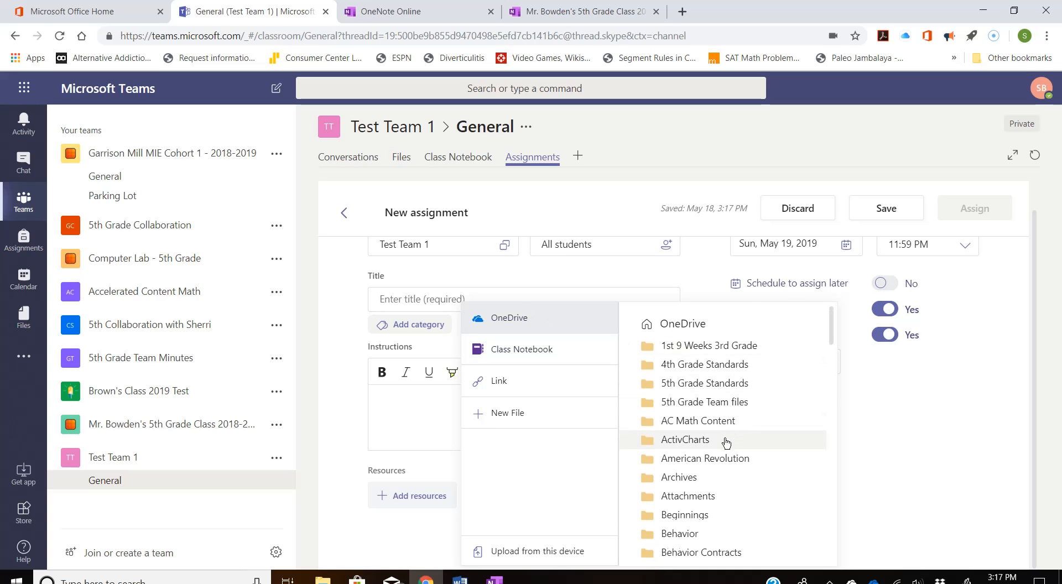
pyautogui.scroll(-6, 726, 443)
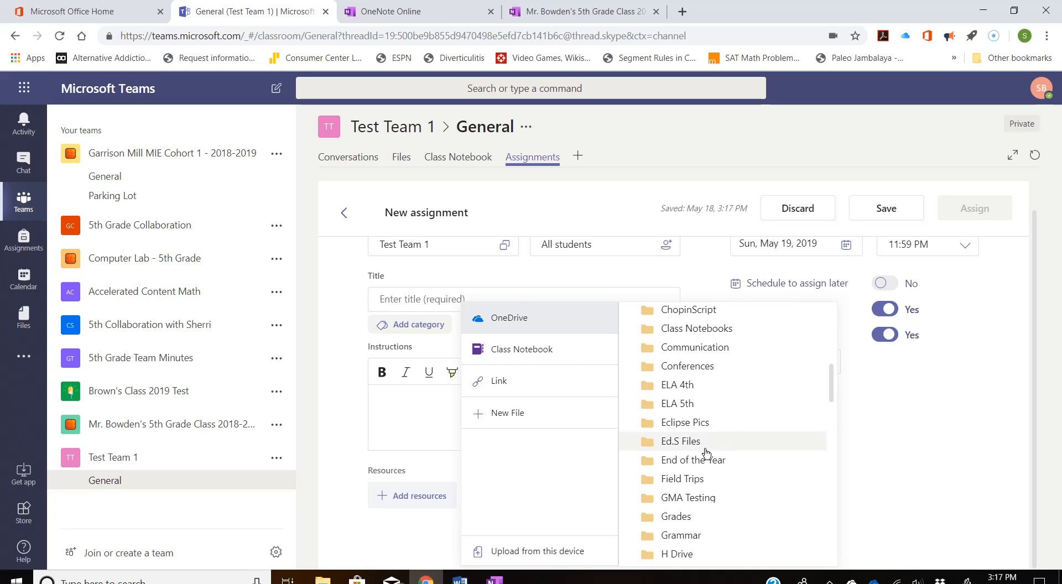
pyautogui.scroll(-7, 707, 452)
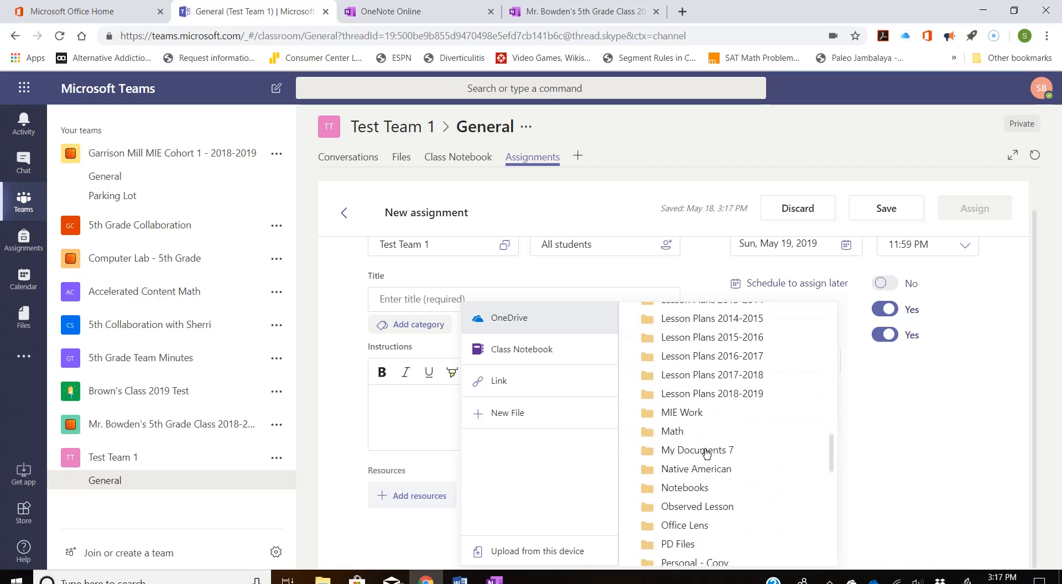
pyautogui.scroll(-1, 706, 453)
pyautogui.click(684, 425)
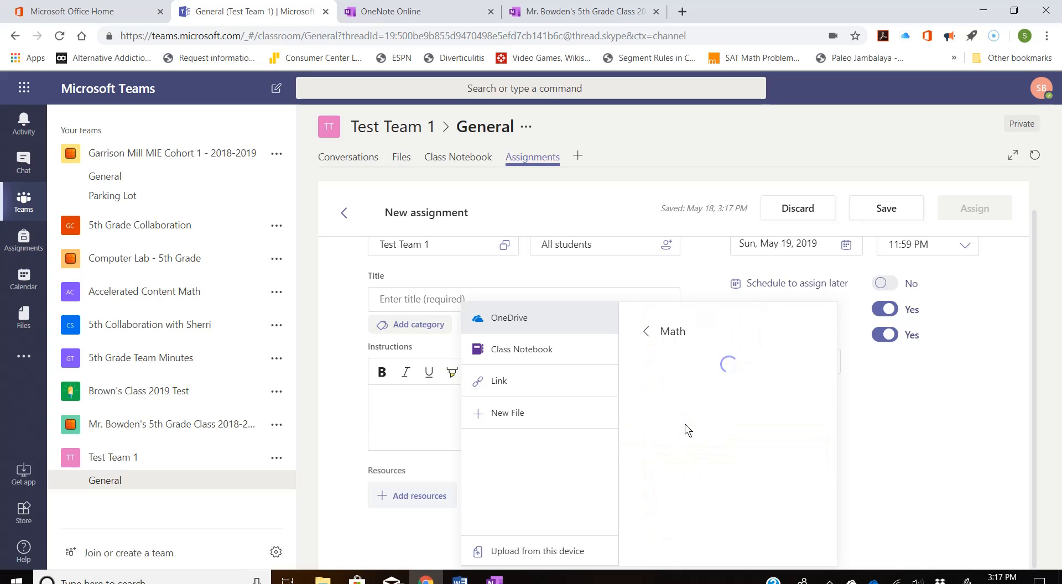
pyautogui.scroll(-3, 689, 382)
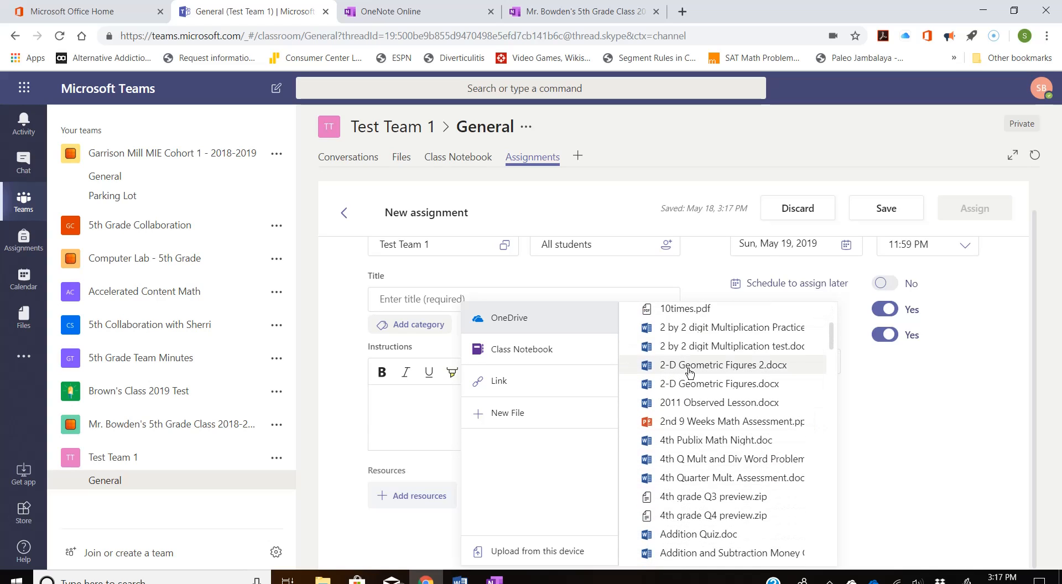
pyautogui.click(700, 328)
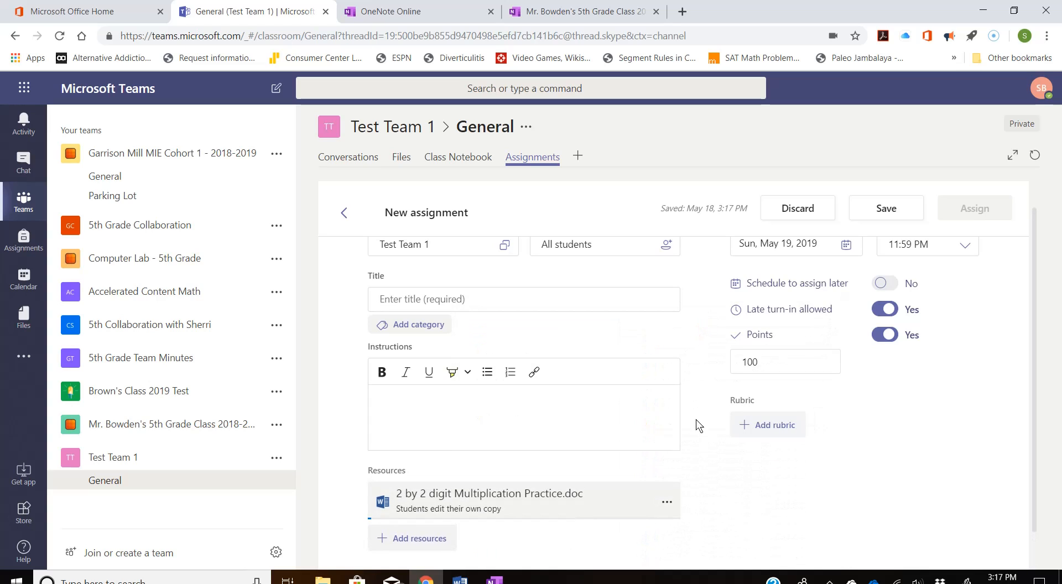
# Examine the student editing options of the attached multiplication document, leaving students to edit their own copy
pyautogui.scroll(-1, 824, 522)
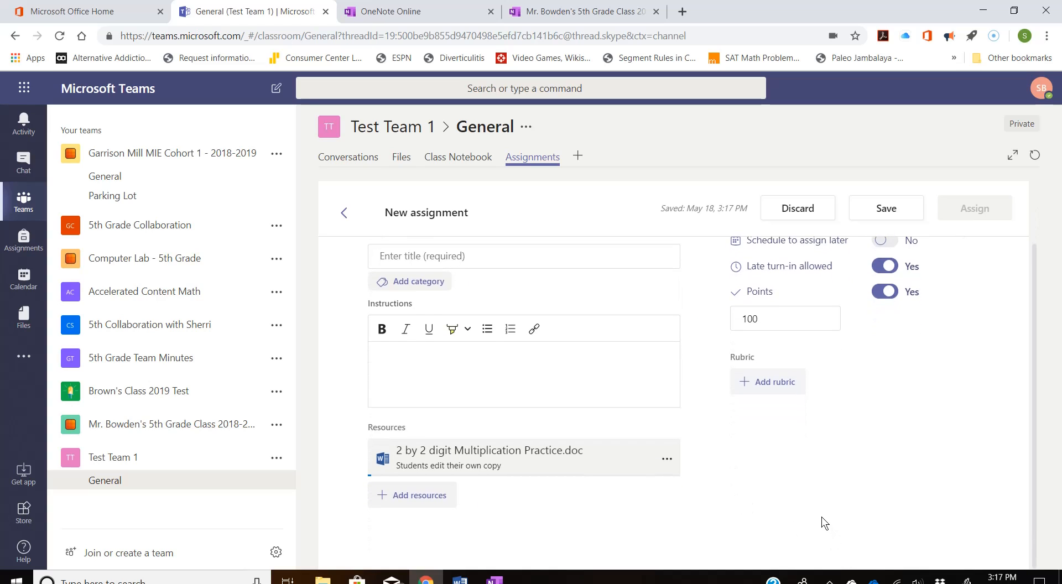
pyautogui.click(665, 460)
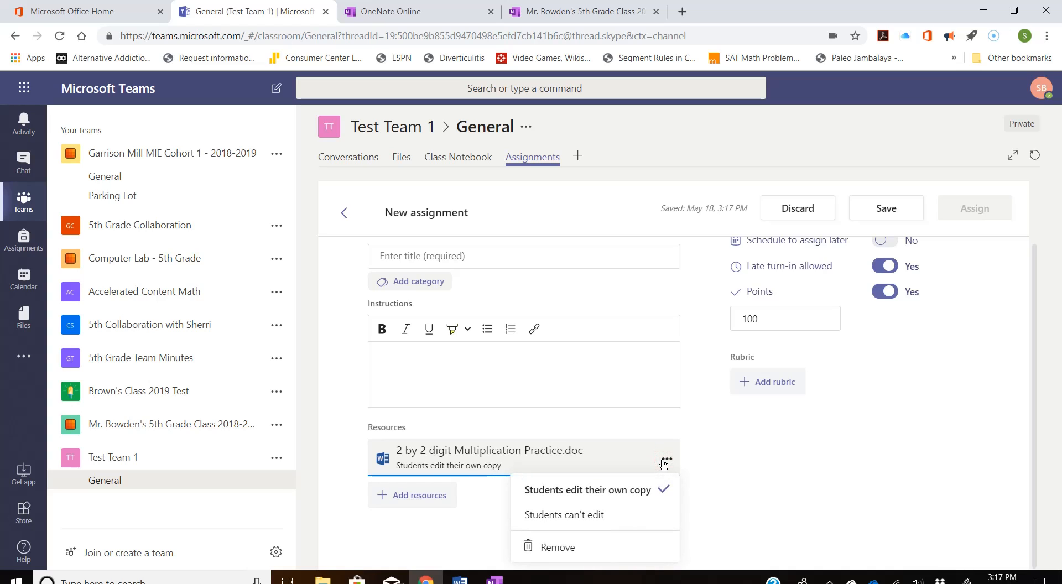
pyautogui.click(664, 462)
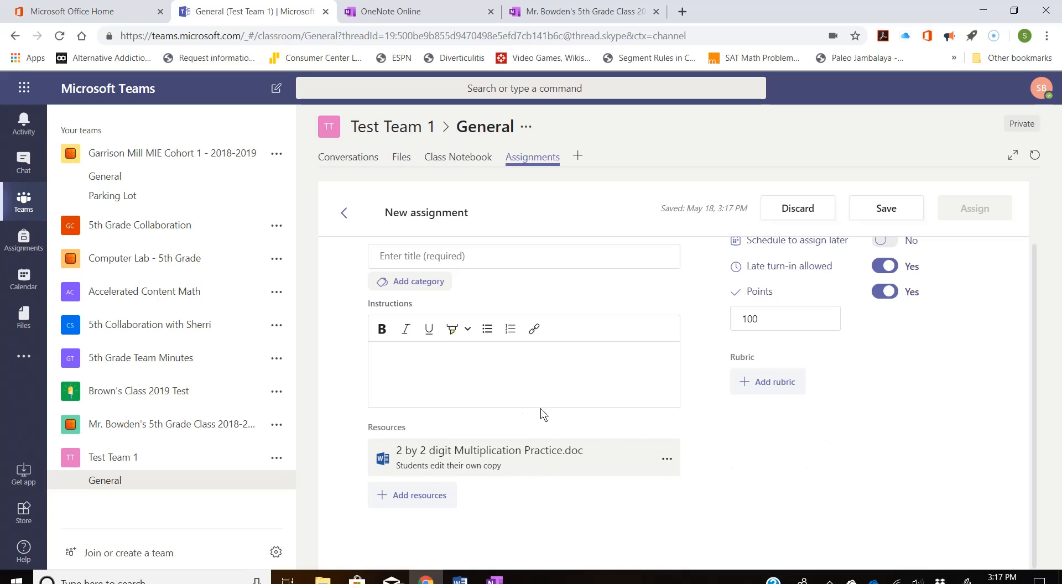
# Save the untitled assignment as a draft, reopen it from the assignments list and review its fields
pyautogui.scroll(2, 846, 477)
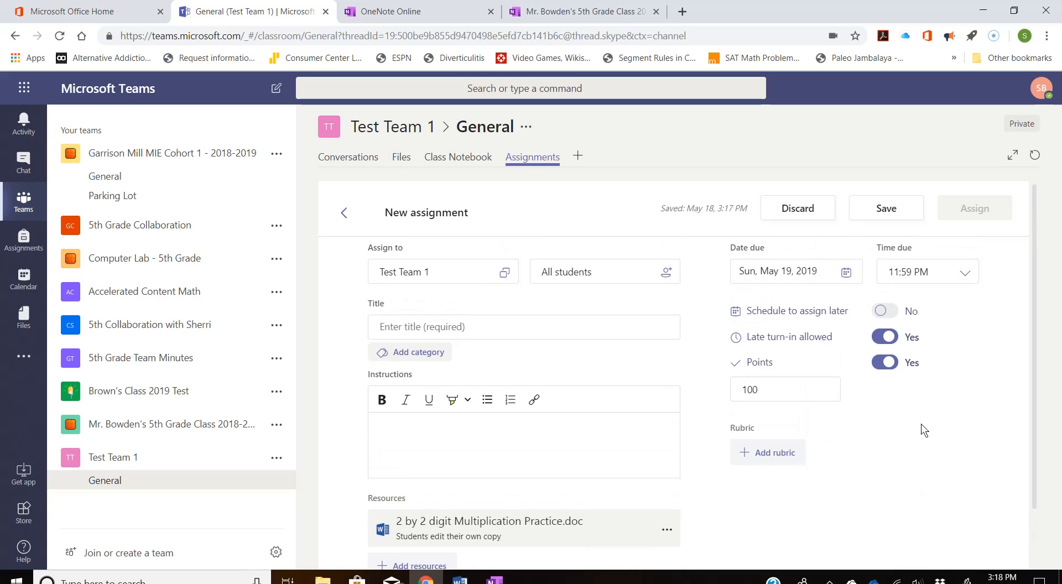
pyautogui.scroll(-2, 919, 421)
pyautogui.click(873, 212)
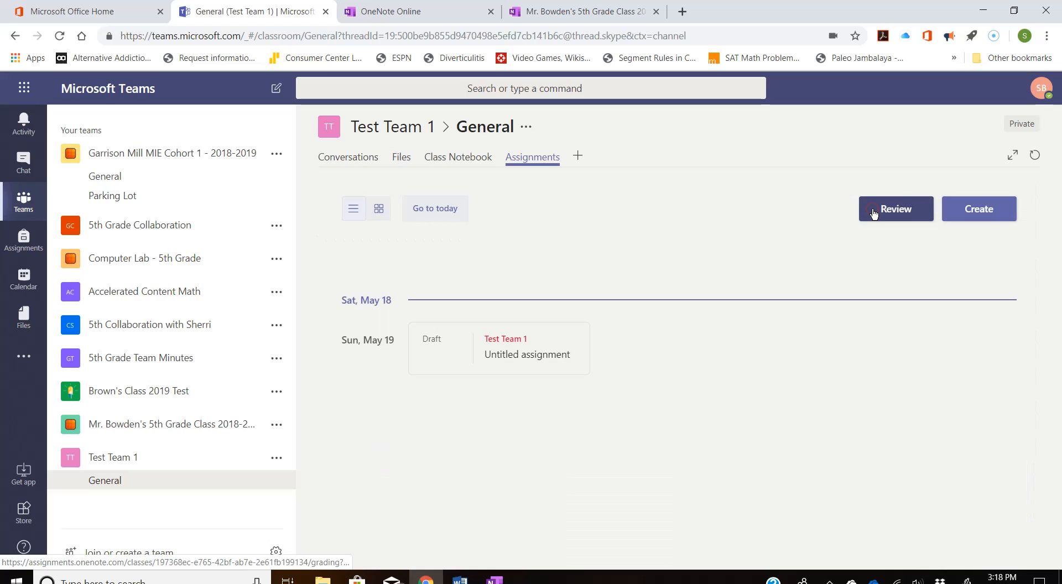
pyautogui.click(505, 342)
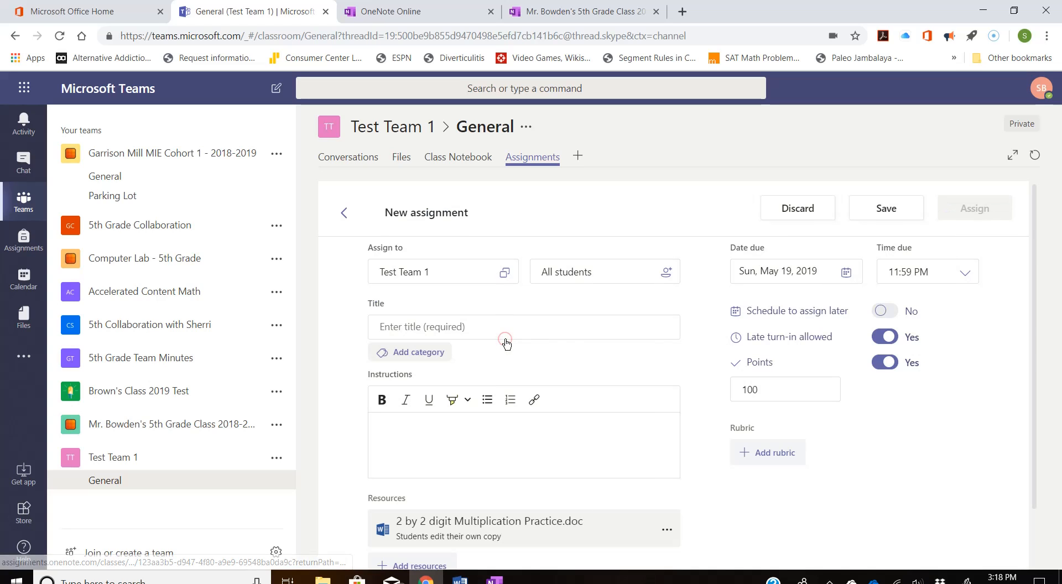
pyautogui.scroll(-2, 614, 337)
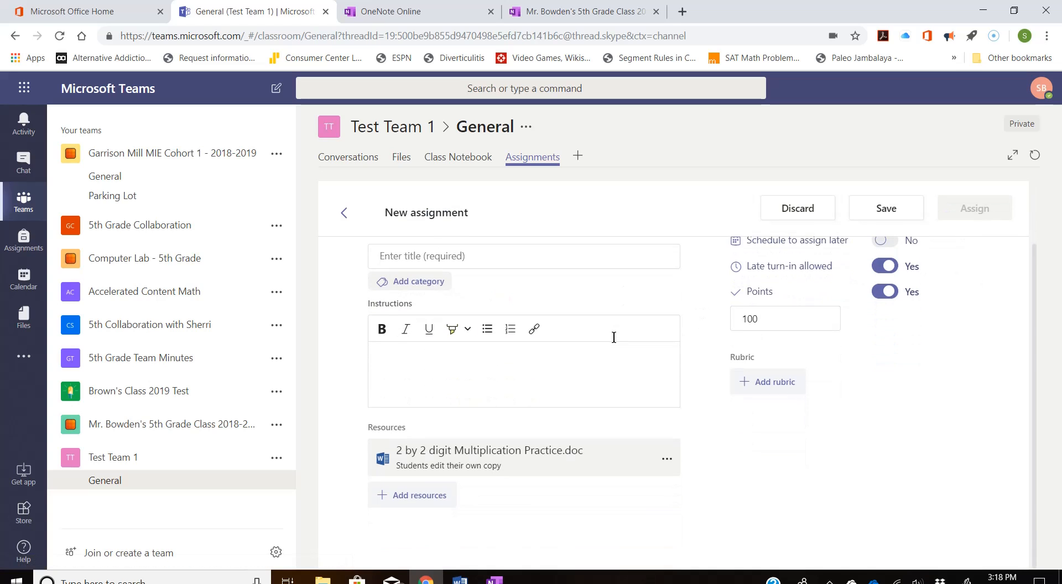
pyautogui.scroll(2, 616, 341)
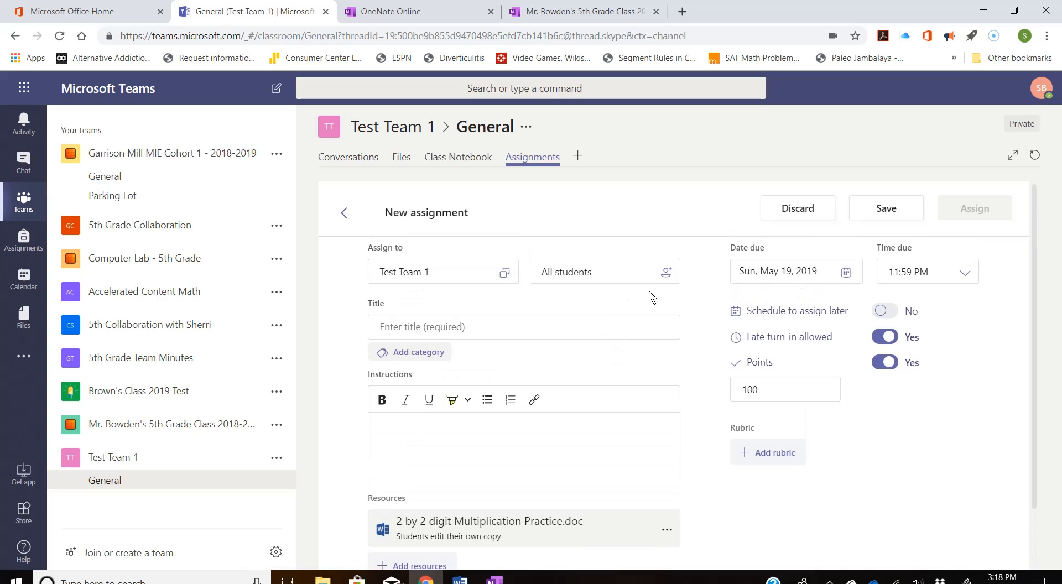
# Title the assignment Multiplication 2 by 2 and assign it to the class
pyautogui.click(396, 331)
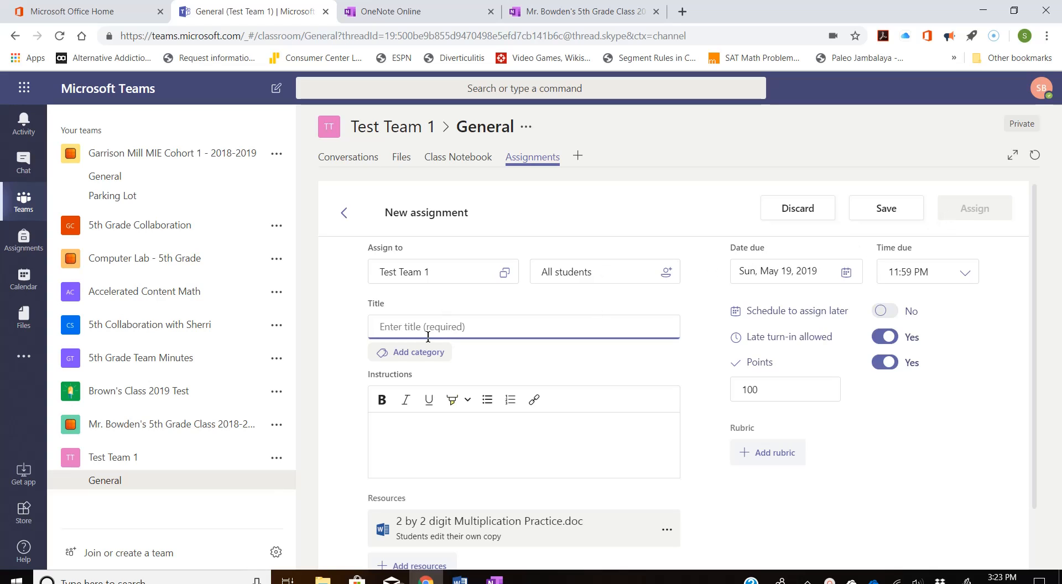
pyautogui.write('M')
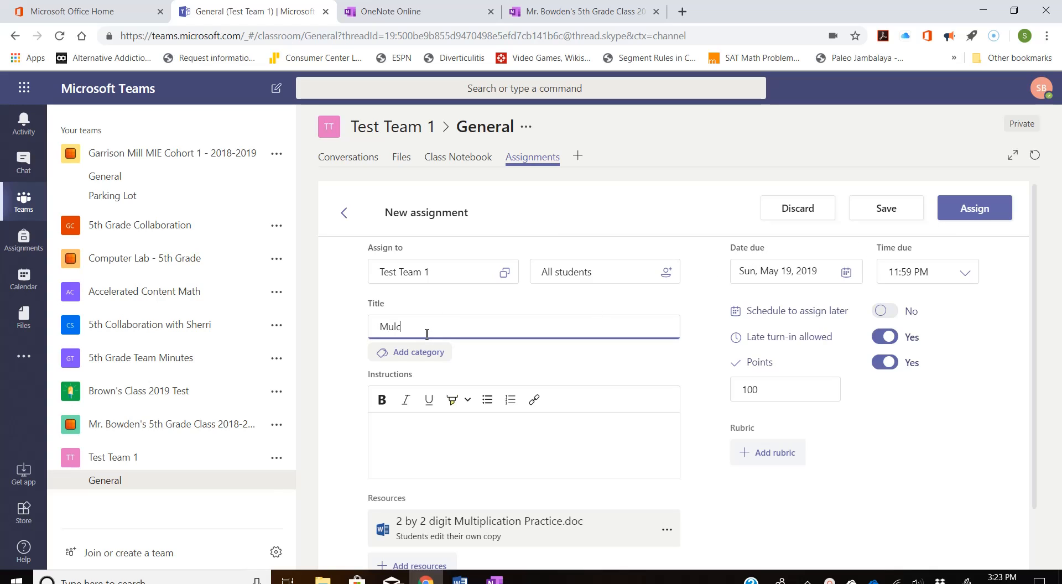
pyautogui.write('ultiplication 2 by 2')
pyautogui.click(970, 206)
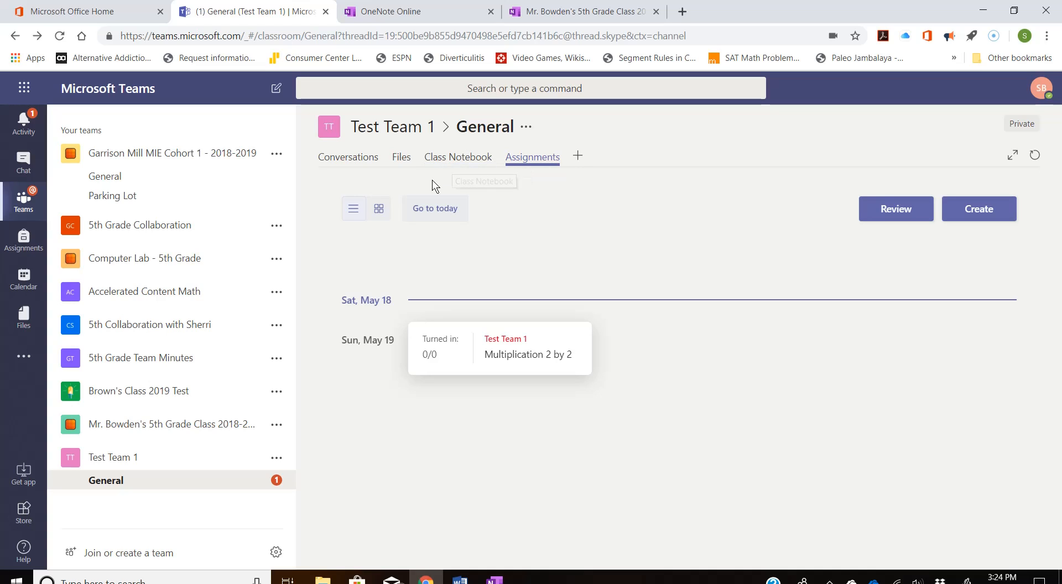
# Start setting up a OneNote Class Notebook for Test Team 1 and continue to the sections of the students' private space
pyautogui.click(453, 161)
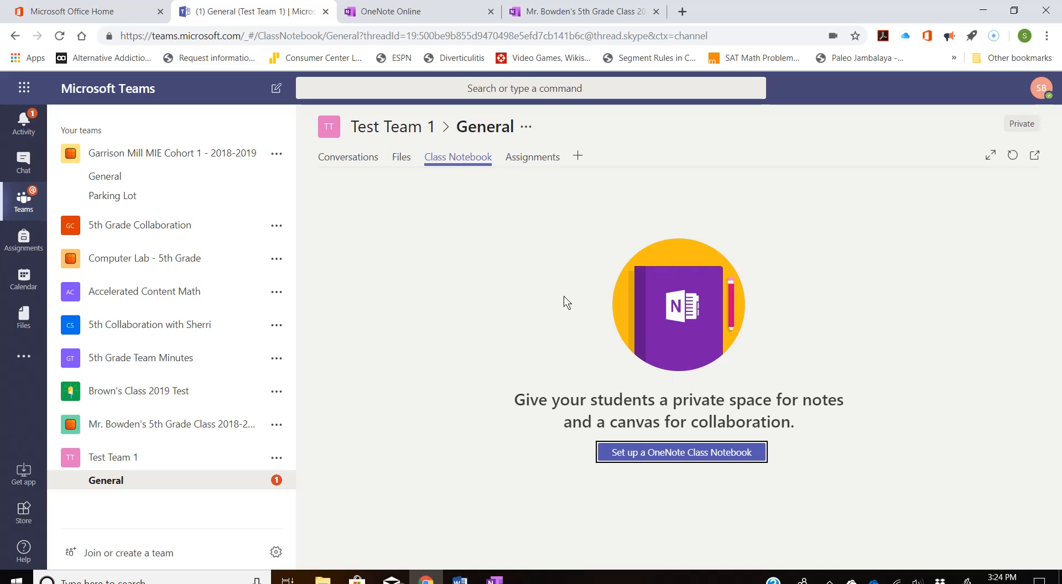
pyautogui.click(682, 457)
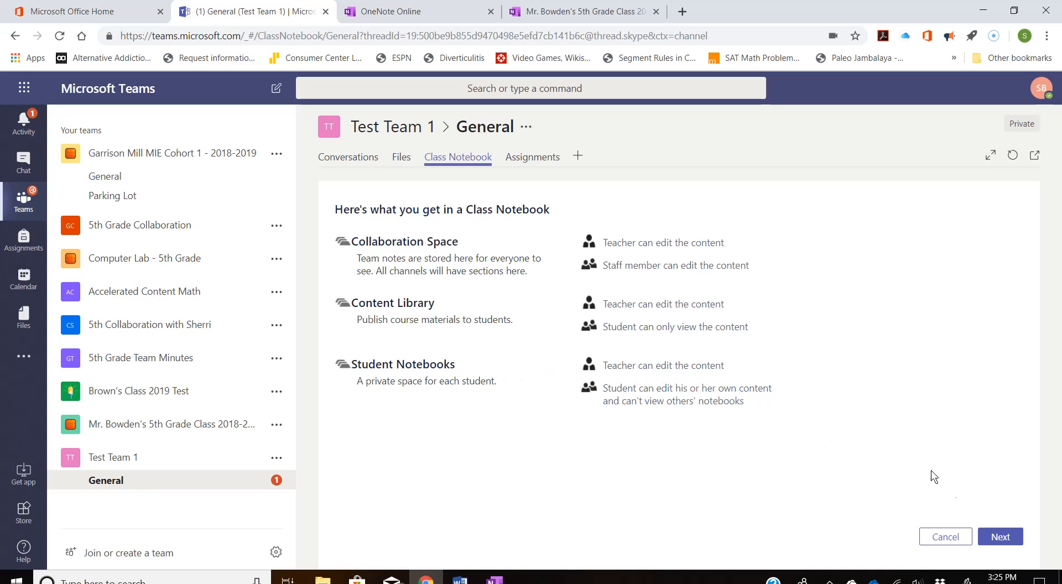
pyautogui.click(988, 529)
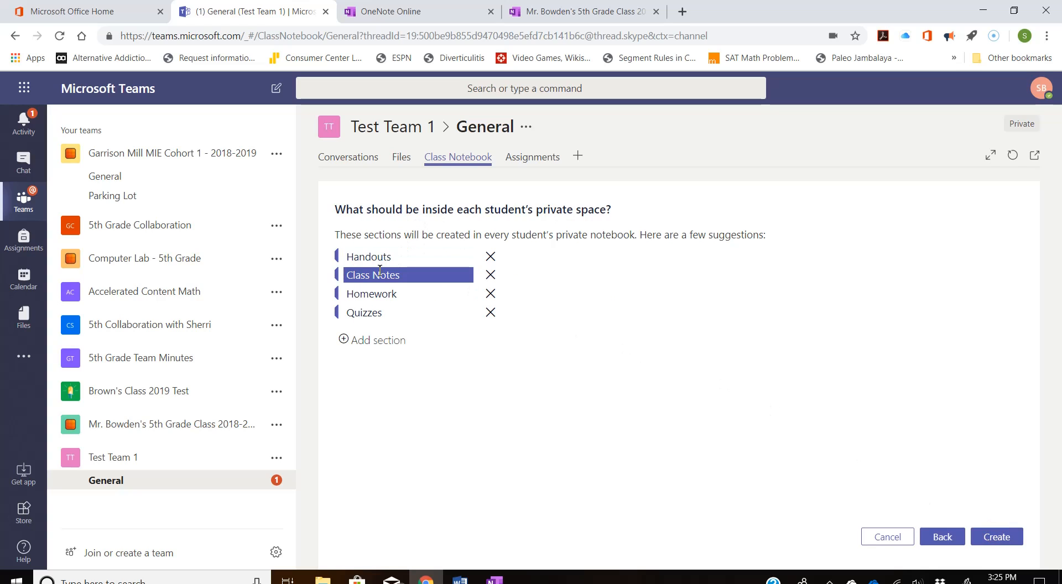
# Replace the Class Notes section with a new section named Fun Stuff and create the Class Notebook
pyautogui.click(491, 276)
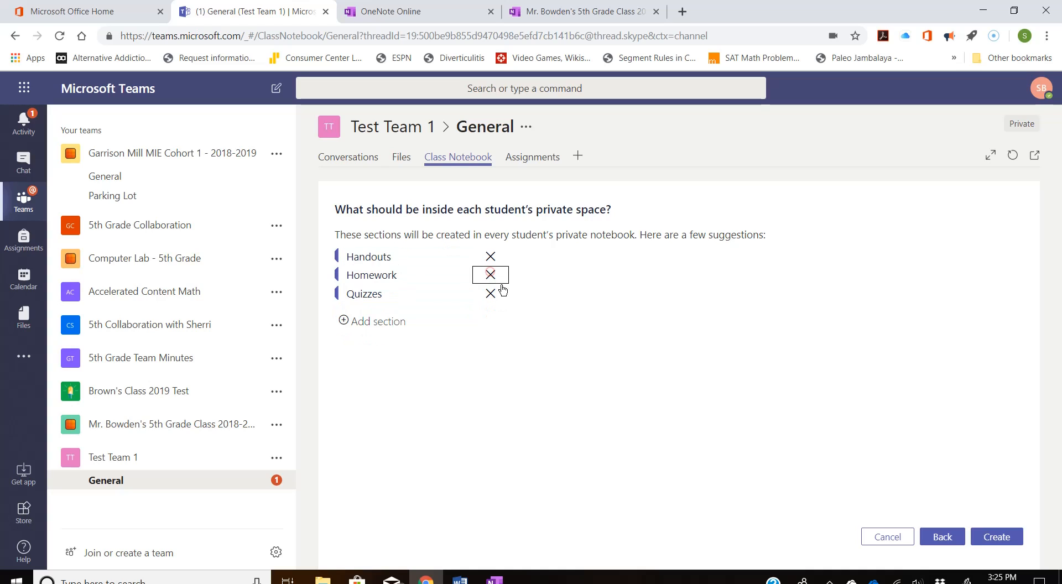
pyautogui.click(358, 323)
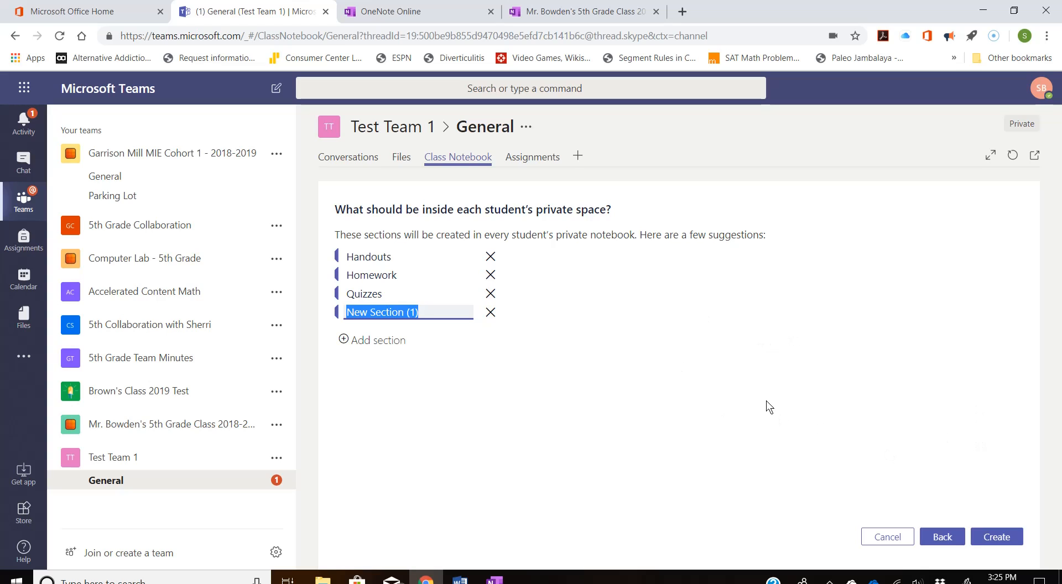
pyautogui.write('Fun Stuff')
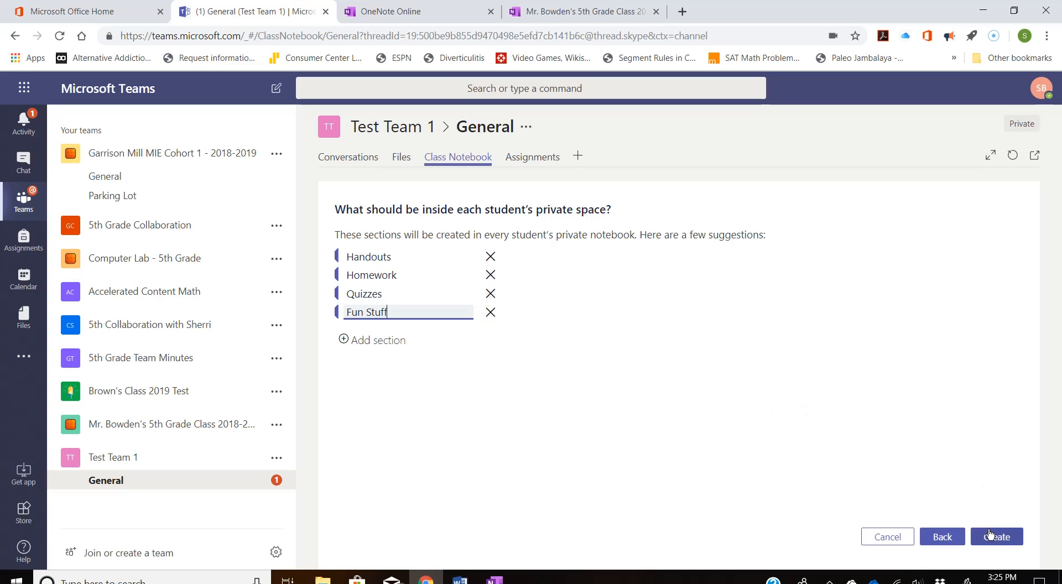
pyautogui.click(990, 535)
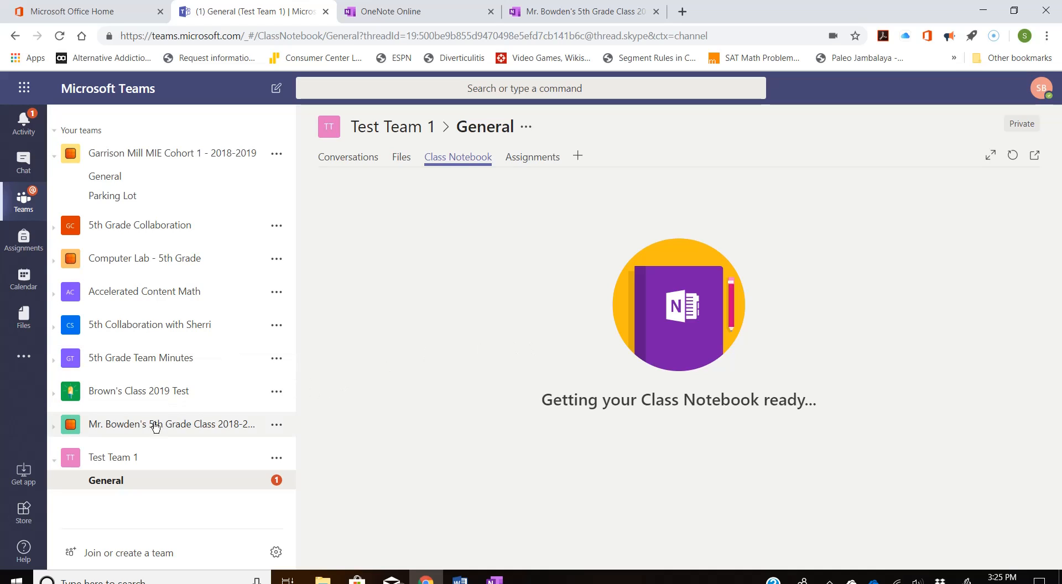
# Open the Class Notebook of the existing 5th Grade Class 2018-2019 team and expand it to the full view
pyautogui.click(108, 424)
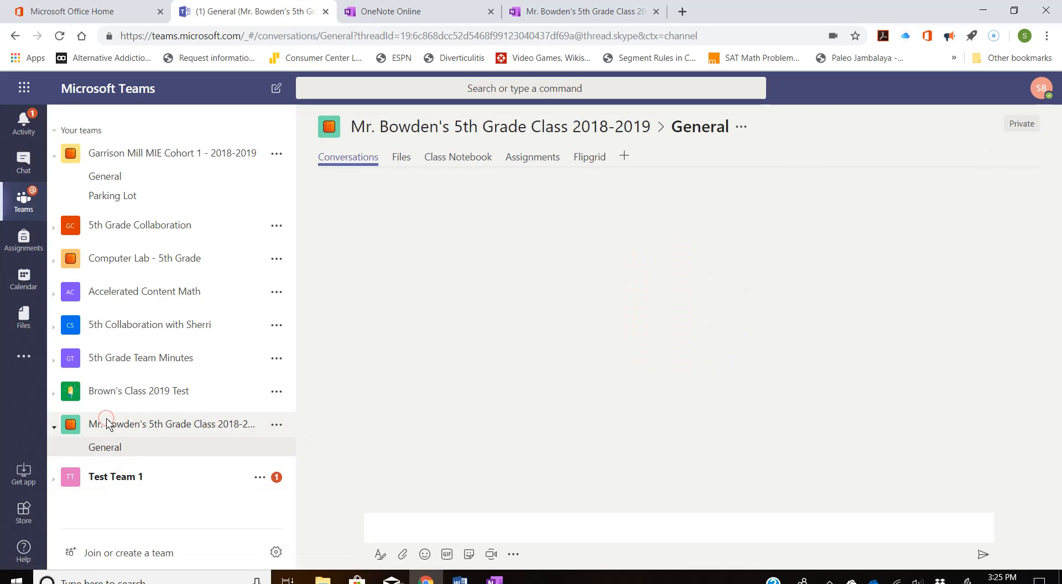
pyautogui.click(457, 159)
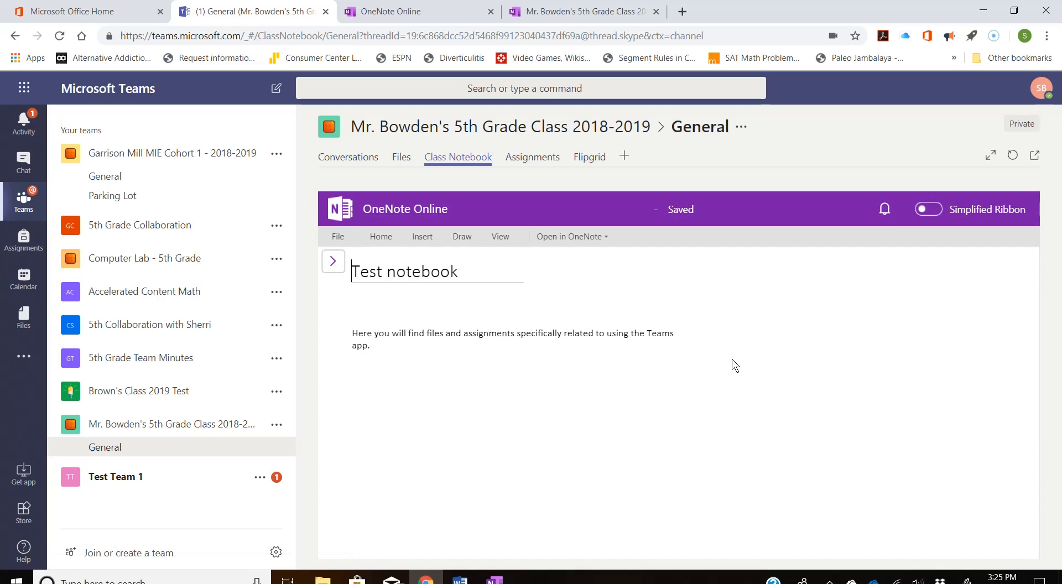
pyautogui.click(990, 156)
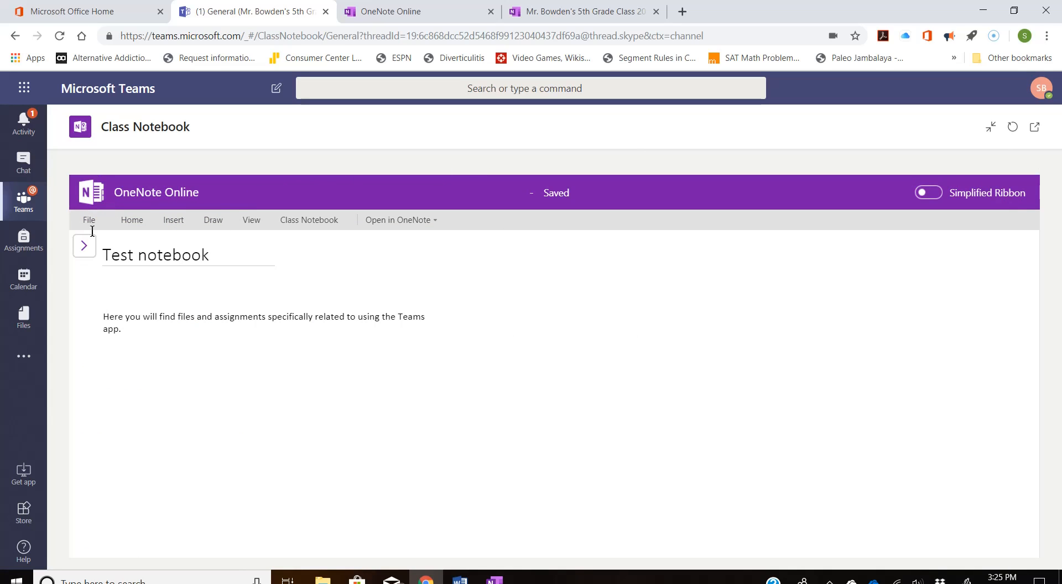
# Examine the notebook's class management and text formatting tools, glancing at the same notebook opened in OneNote Online
pyautogui.click(299, 223)
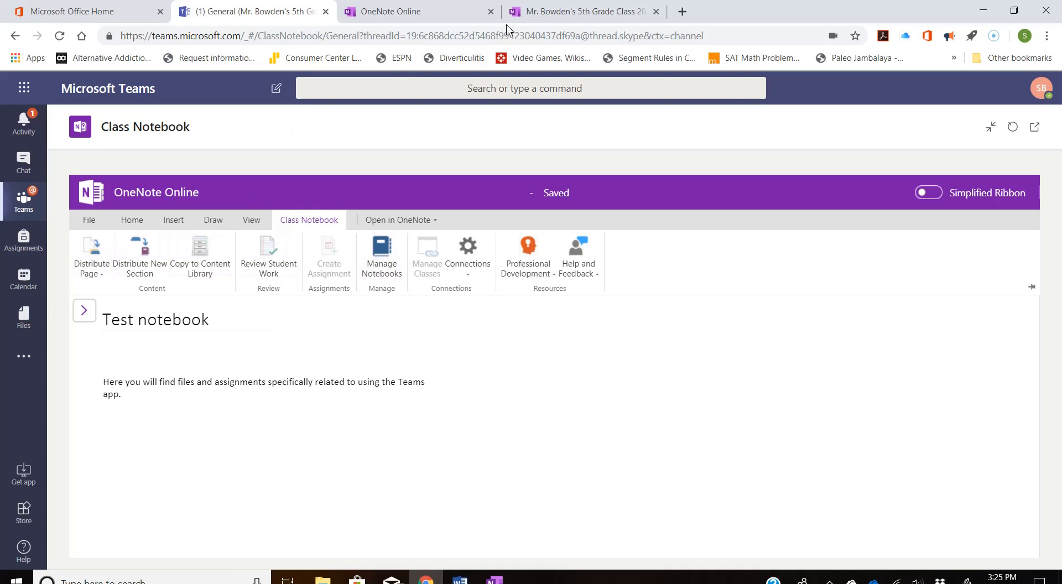
pyautogui.click(559, 12)
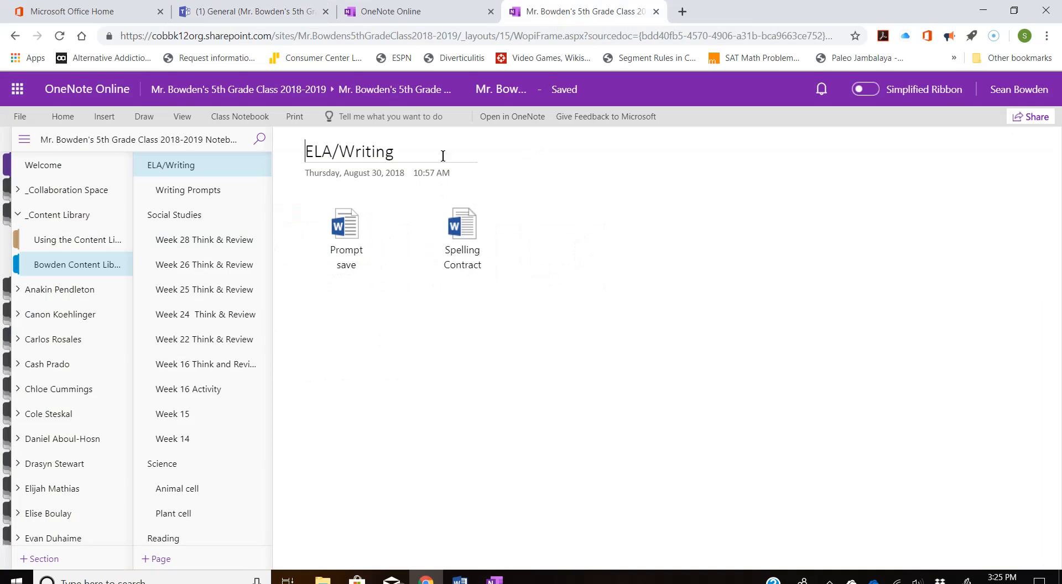
pyautogui.click(244, 12)
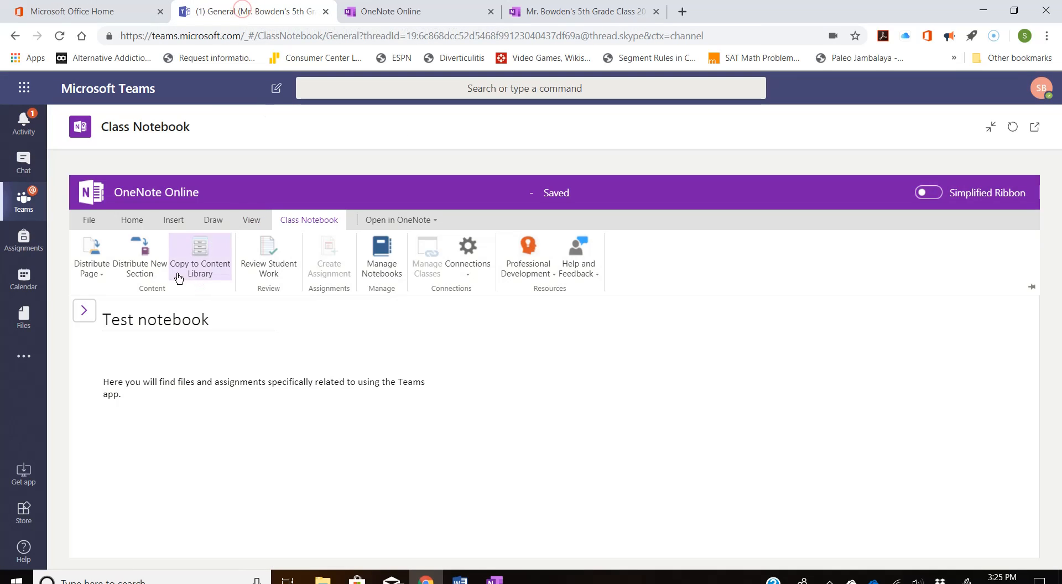
pyautogui.click(147, 226)
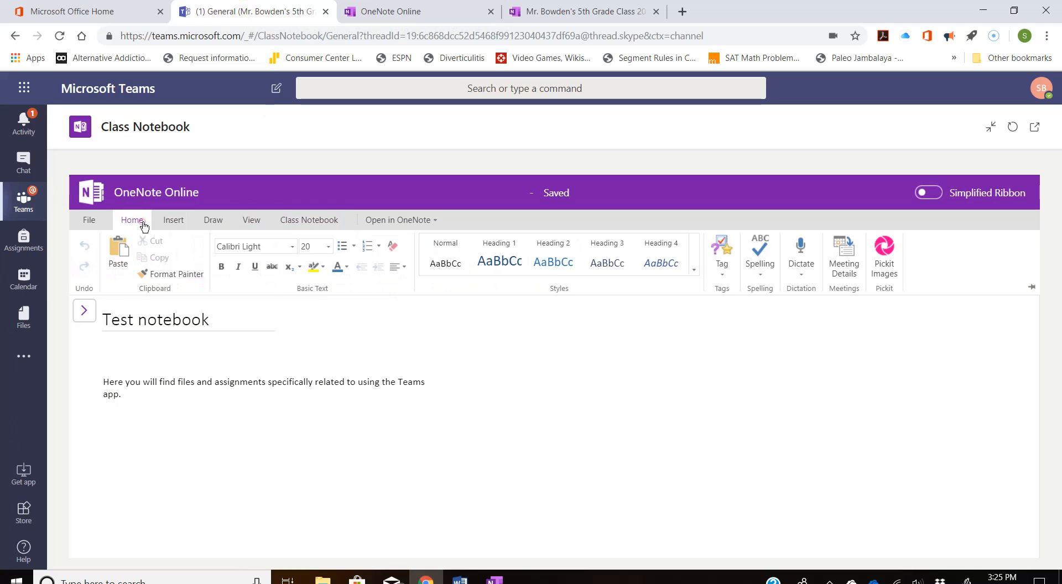
# Show the notebook's section navigation and open the first General section in the Collaboration Space
pyautogui.click(86, 314)
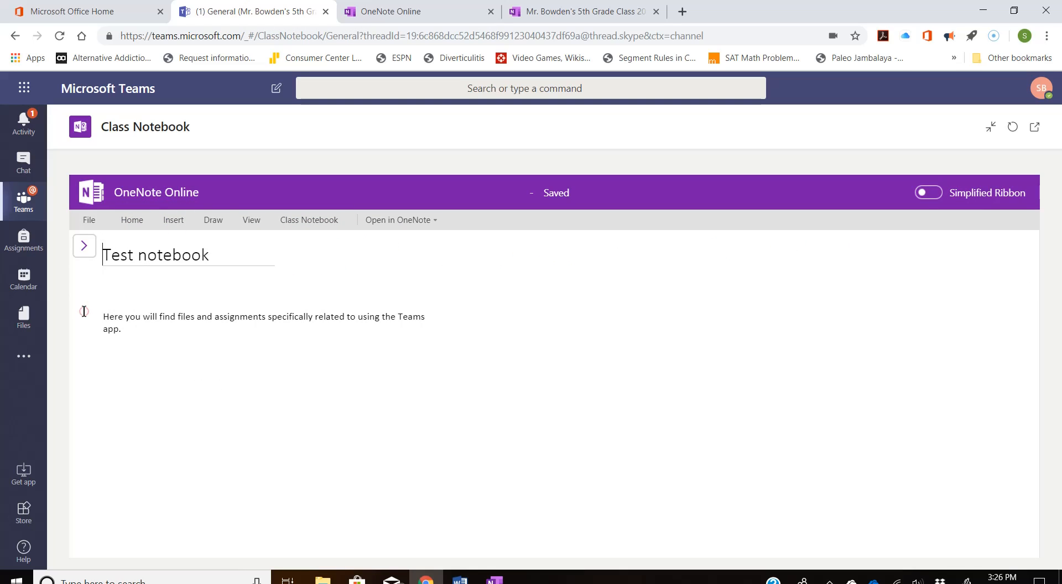
pyautogui.click(89, 254)
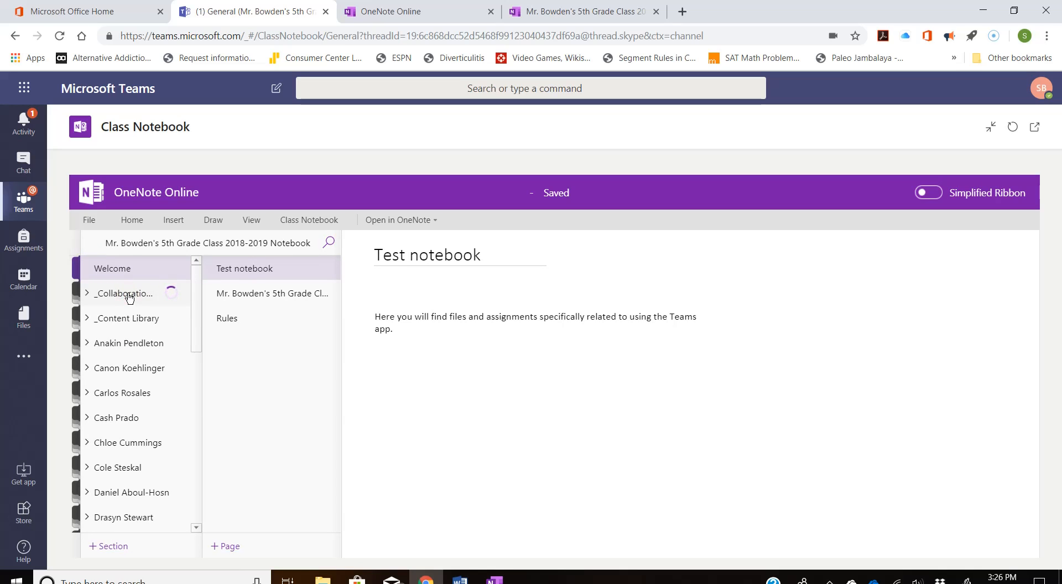
pyautogui.click(131, 318)
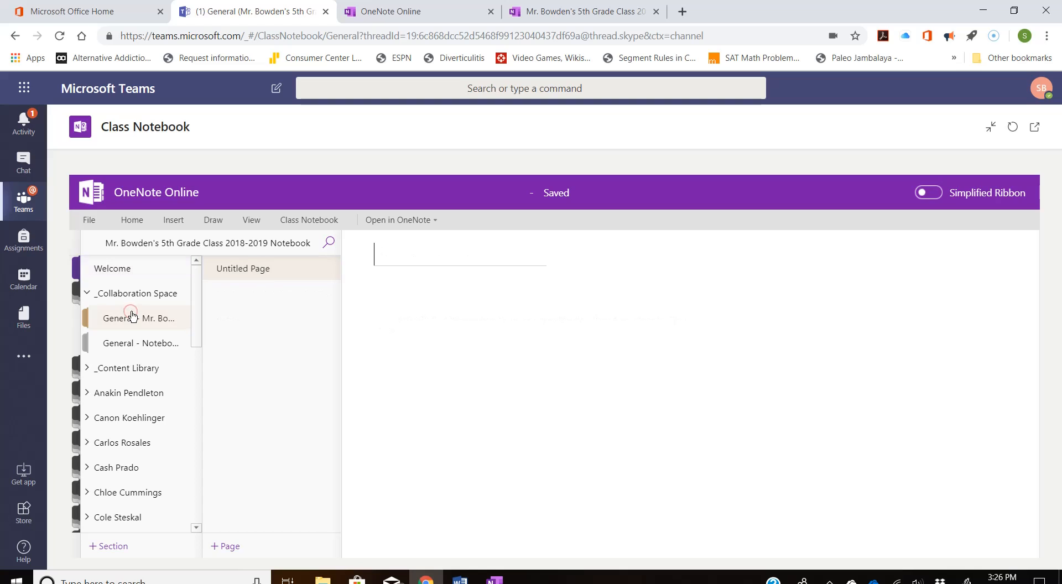
# Open the second General section of the Collaboration Space, try to expand the Content Library, and glance at the notebook in OneNote Online
pyautogui.click(161, 345)
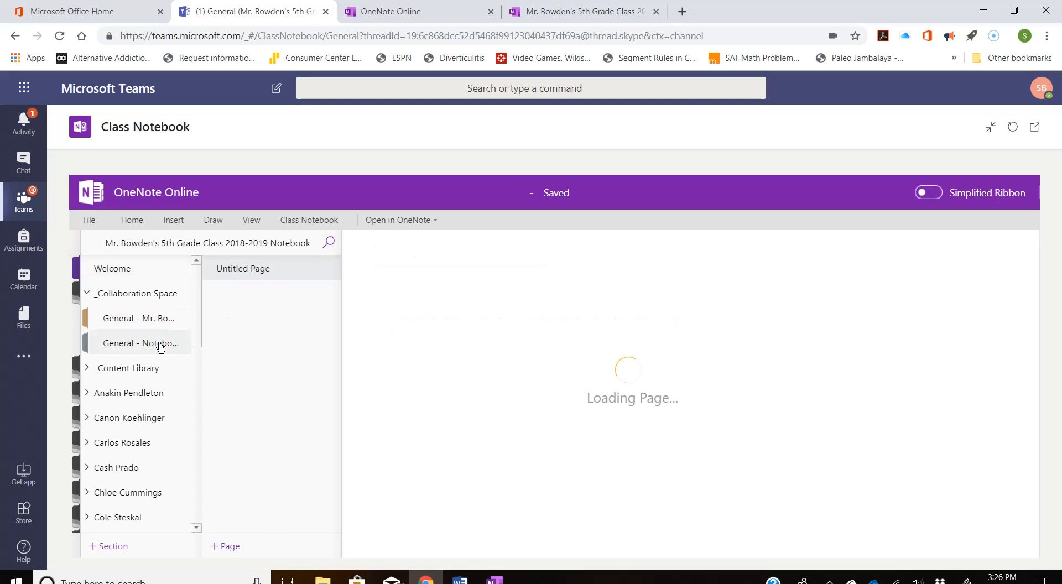
pyautogui.click(119, 368)
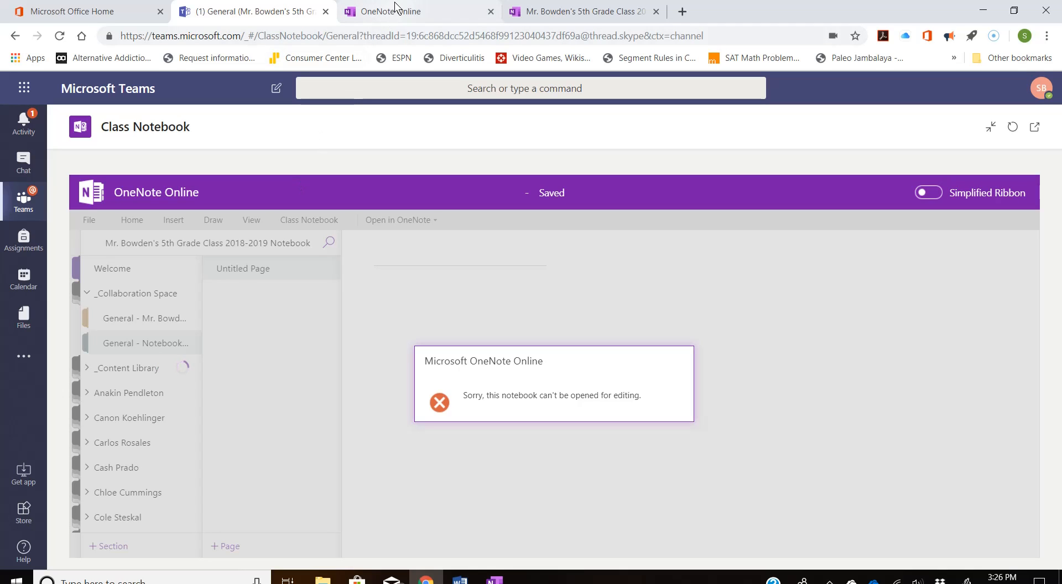
pyautogui.click(561, 12)
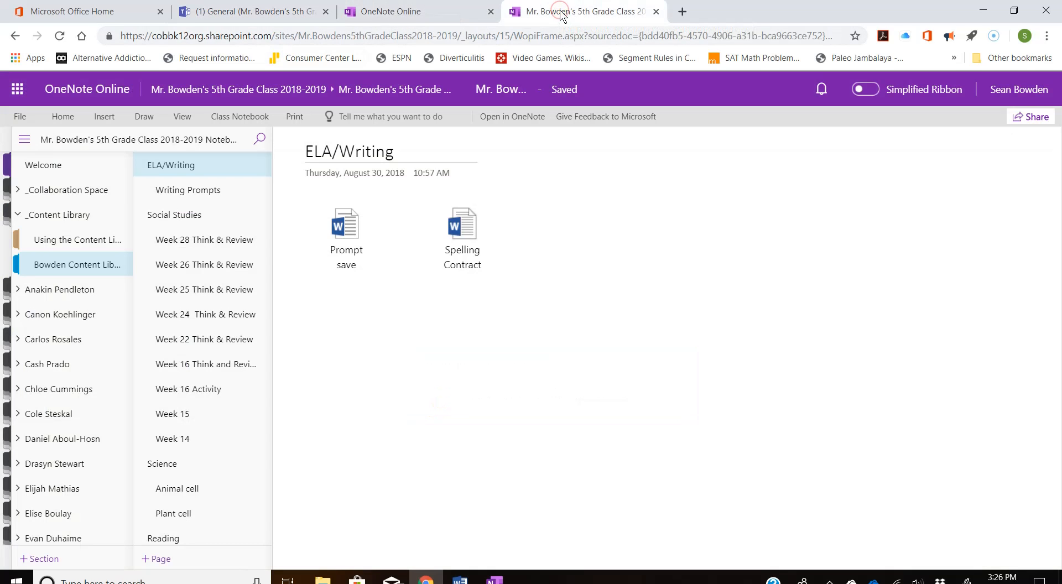
pyautogui.click(392, 12)
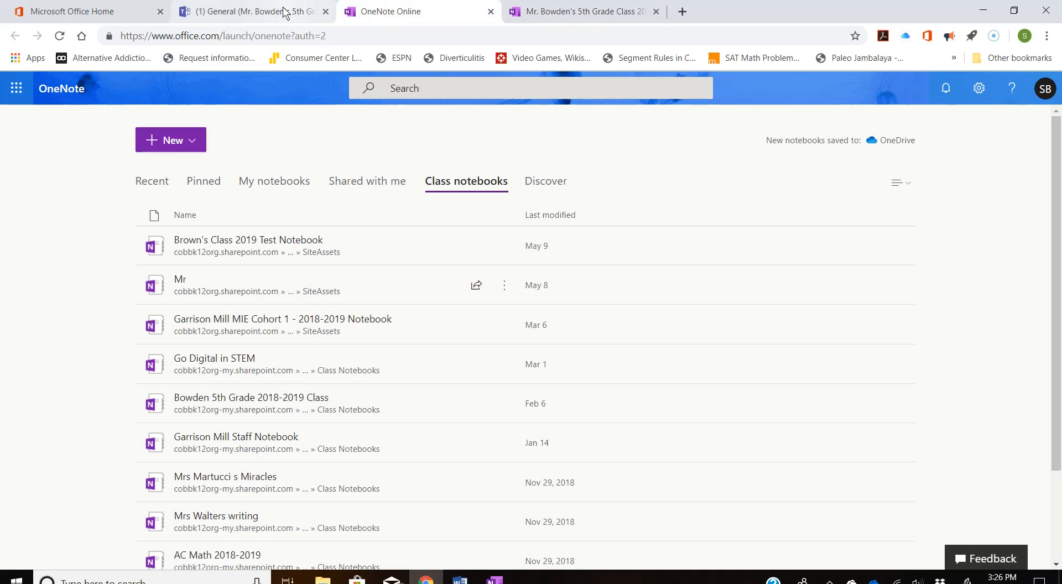
pyautogui.click(830, 579)
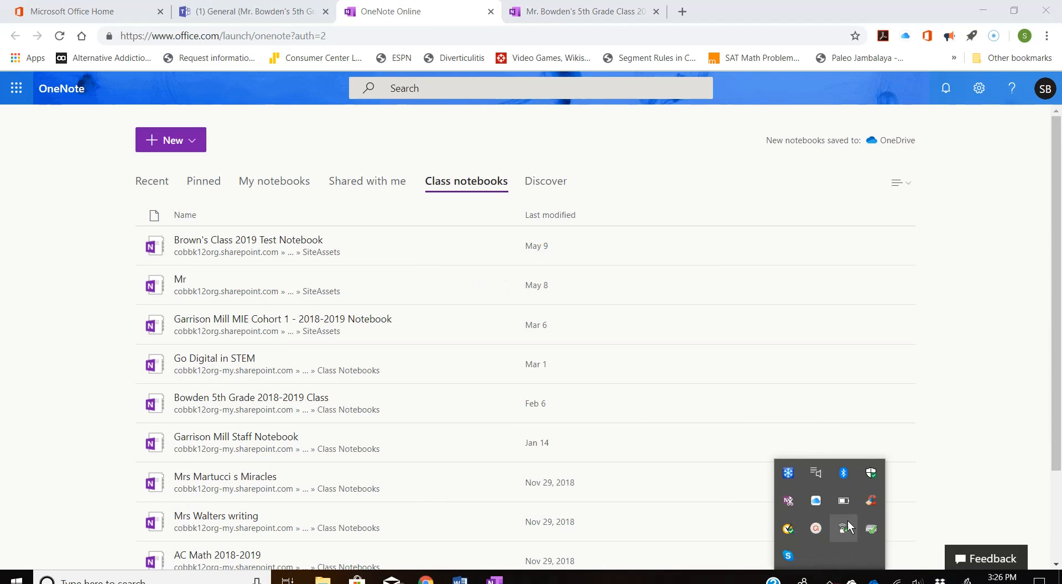
pyautogui.click(811, 523)
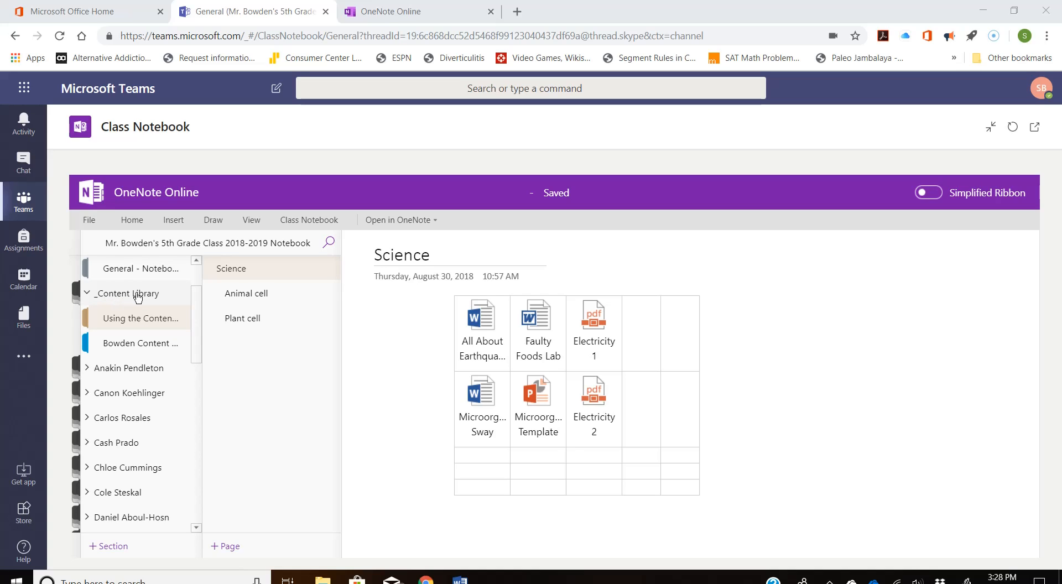
# Open the Week 28 Think & Review page in the Content Library's second section, and leave the notebook's full view
pyautogui.click(131, 349)
pyautogui.click(264, 343)
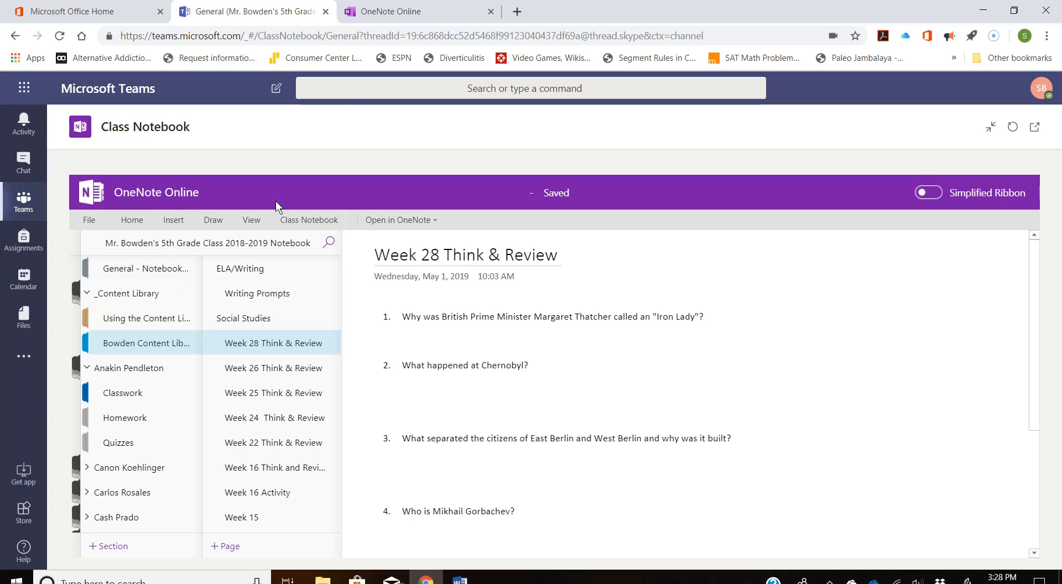
pyautogui.click(991, 128)
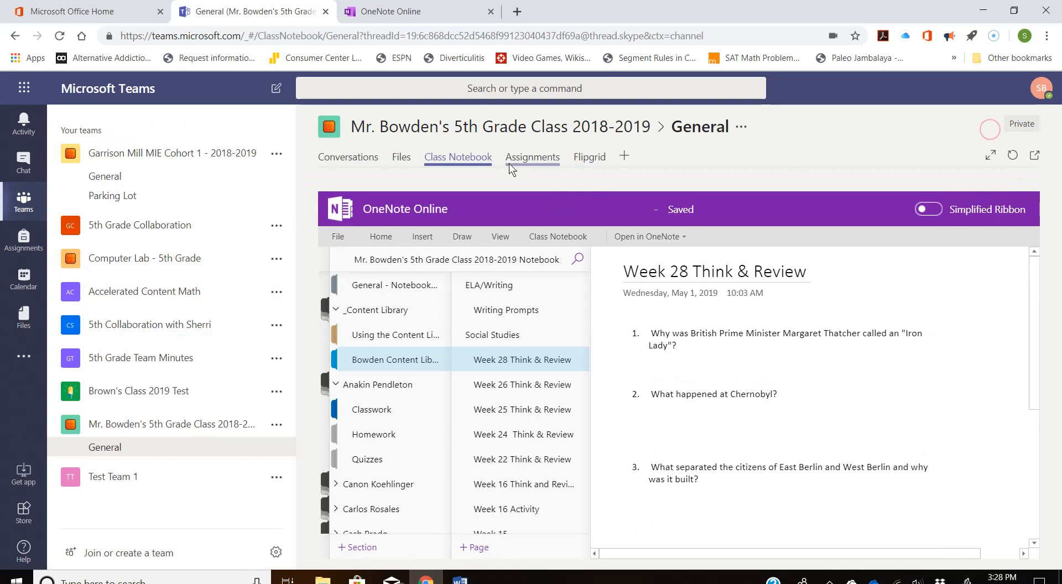
# Open the Class Notebook of Test Team 1 and show its section and page navigation
pyautogui.click(94, 475)
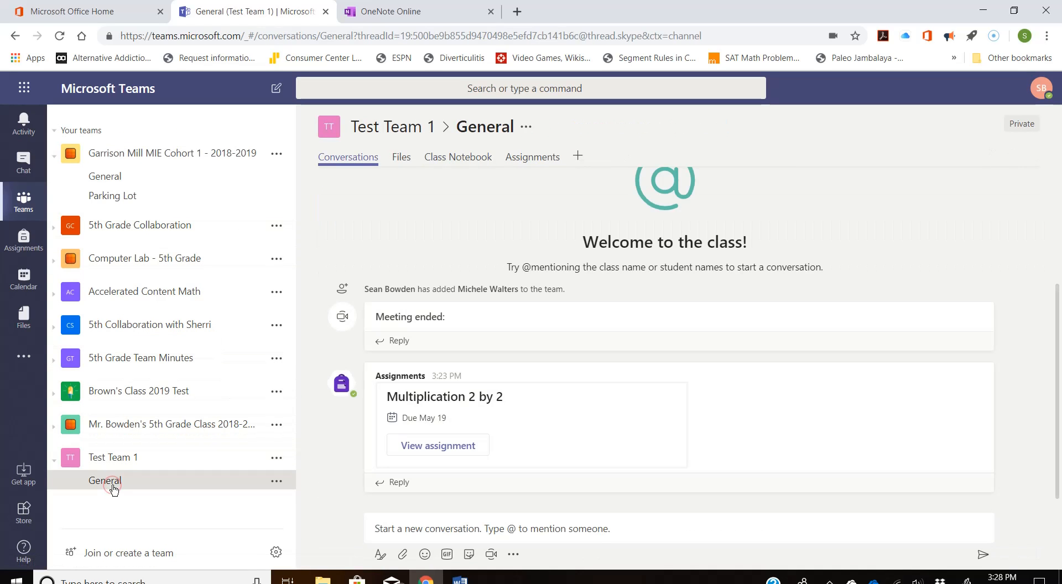
pyautogui.click(470, 158)
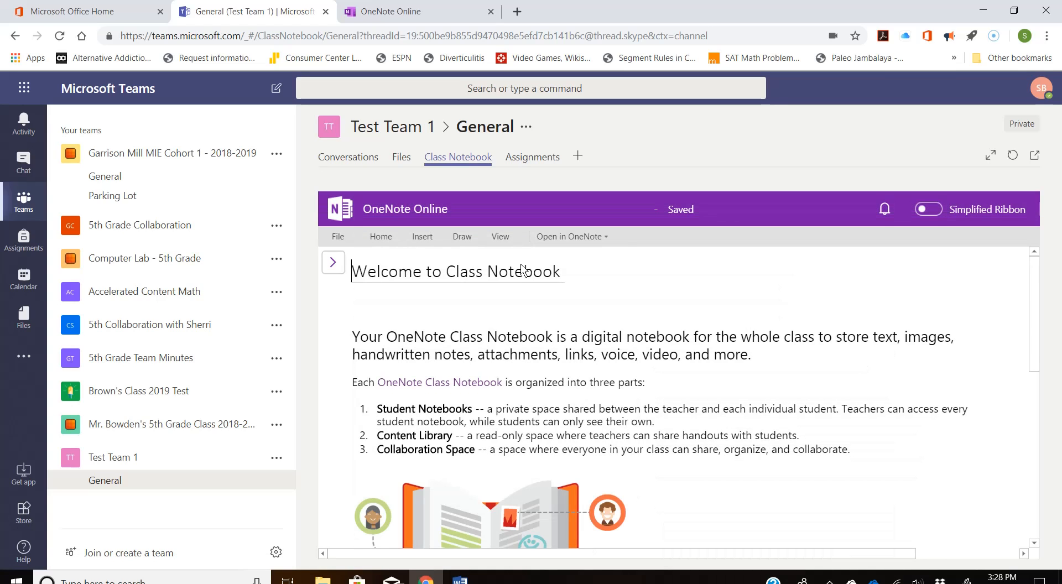
pyautogui.click(332, 263)
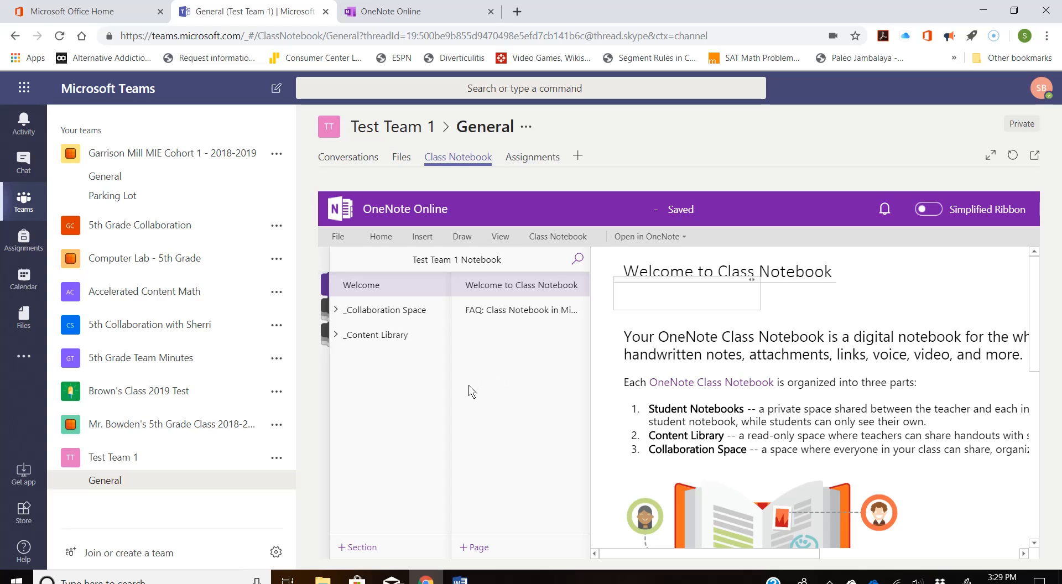
# Return to the Class Notebook of the 5th Grade Class 2018-2019 team, glancing at the recent notebooks in OneNote Online
pyautogui.click(155, 432)
pyautogui.click(446, 159)
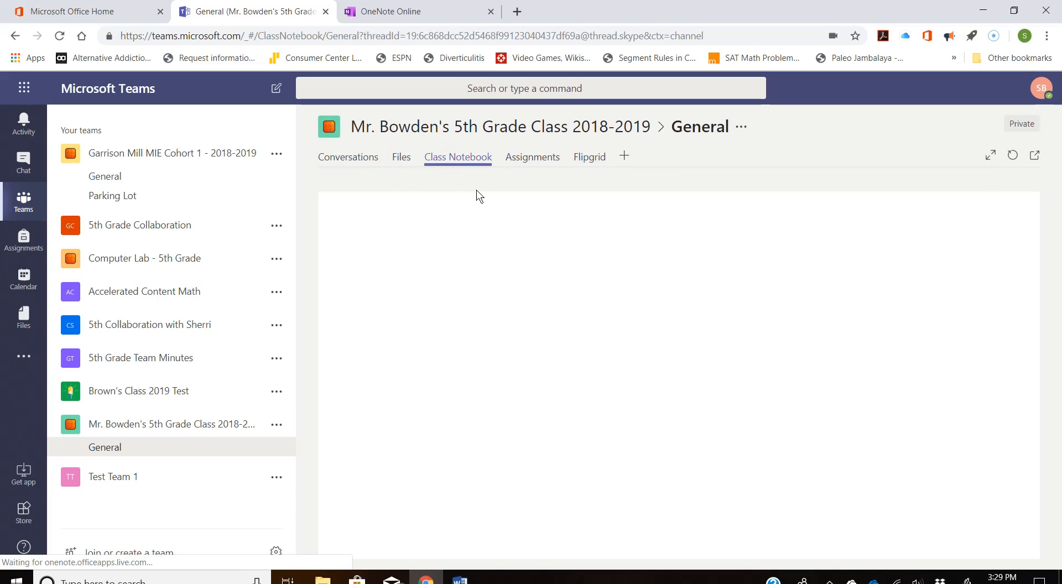
pyautogui.click(415, 13)
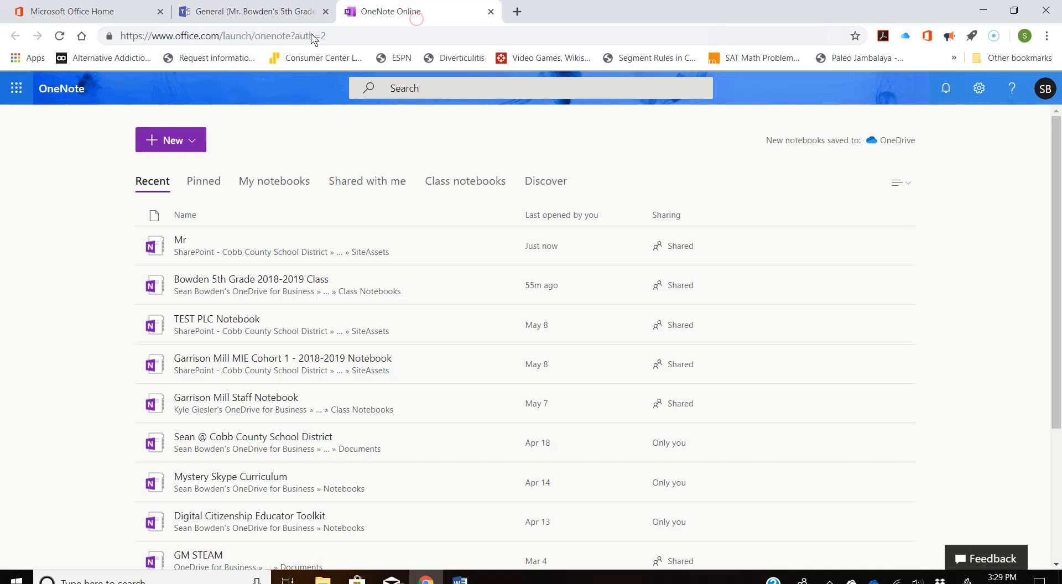
pyautogui.click(259, 11)
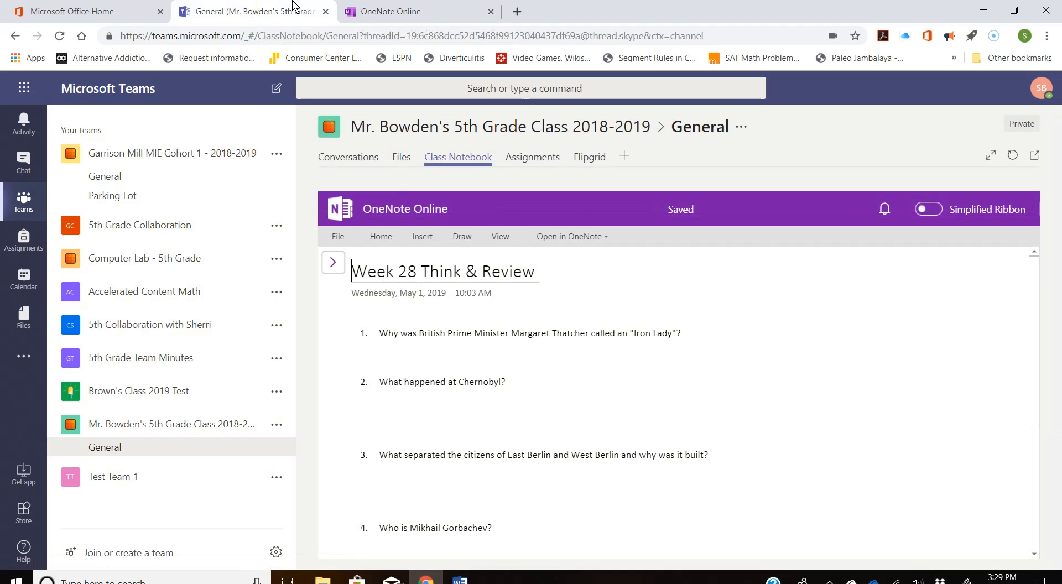
# Open the 5th Grade Class 2018-2019 notebook from OneNote Online's recent notebooks and launch it in the OneNote 2016 desktop app
pyautogui.click(421, 13)
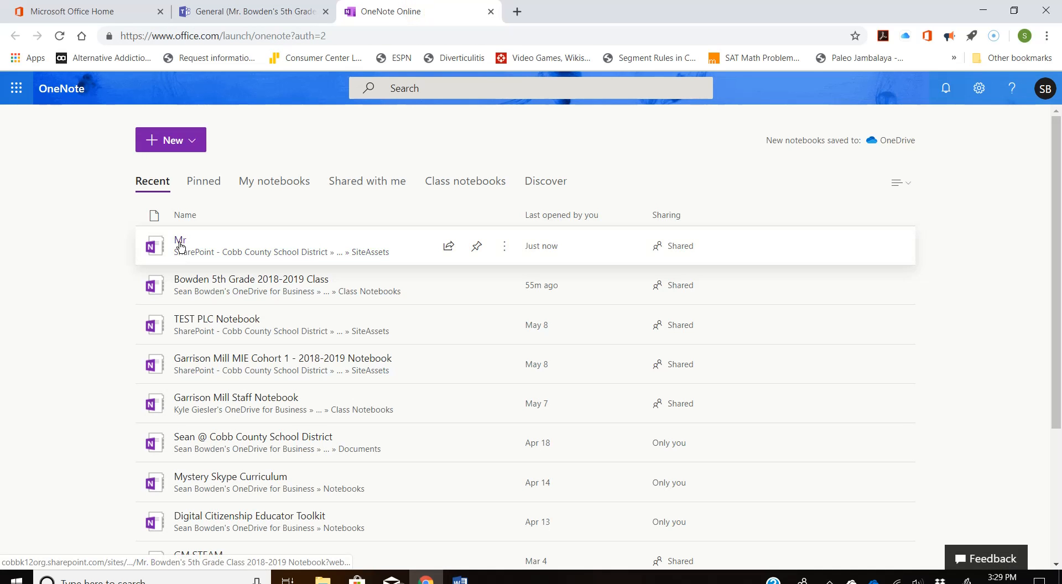
pyautogui.click(181, 244)
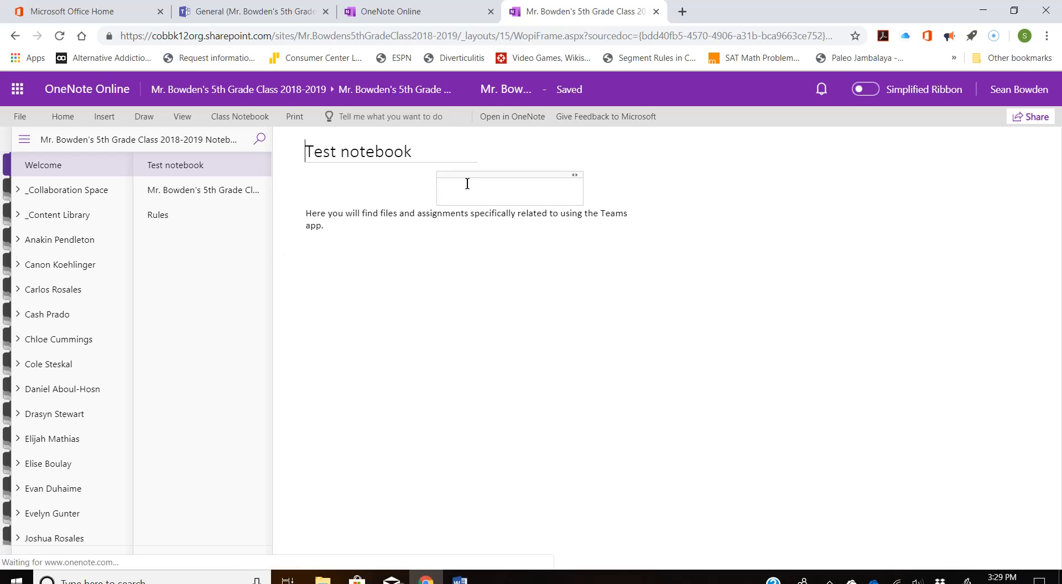
pyautogui.click(509, 118)
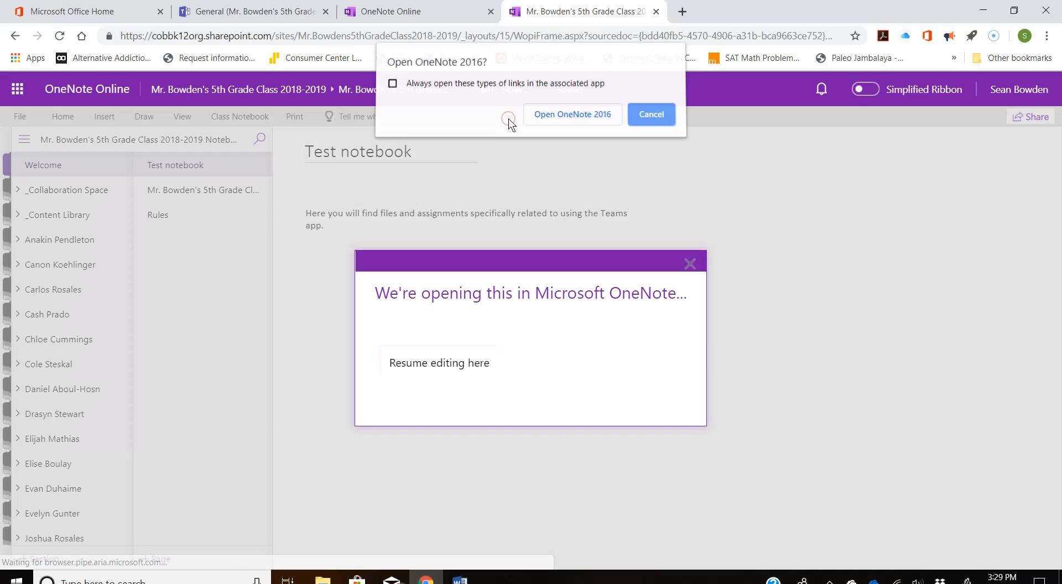
pyautogui.click(575, 121)
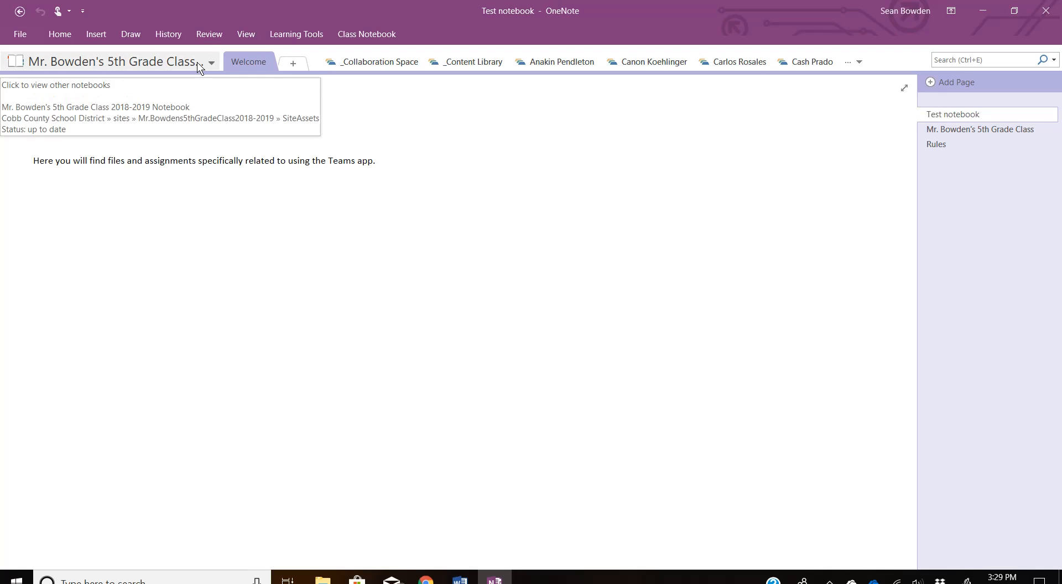
# View the desktop notebook list and the notebook's Content Library and Collaboration Space sections, then minimize OneNote
pyautogui.click(196, 62)
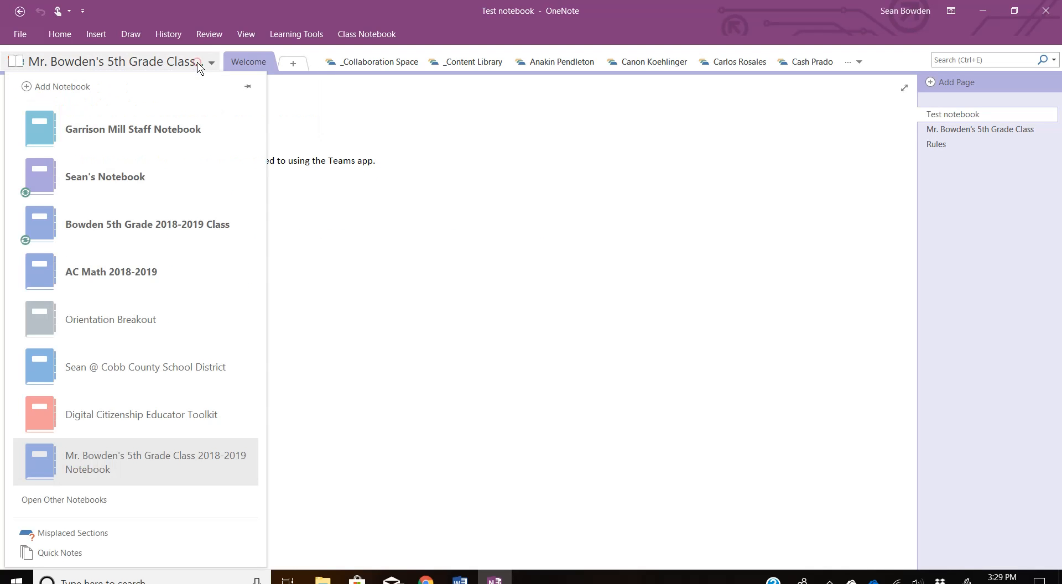
pyautogui.click(428, 315)
pyautogui.click(465, 62)
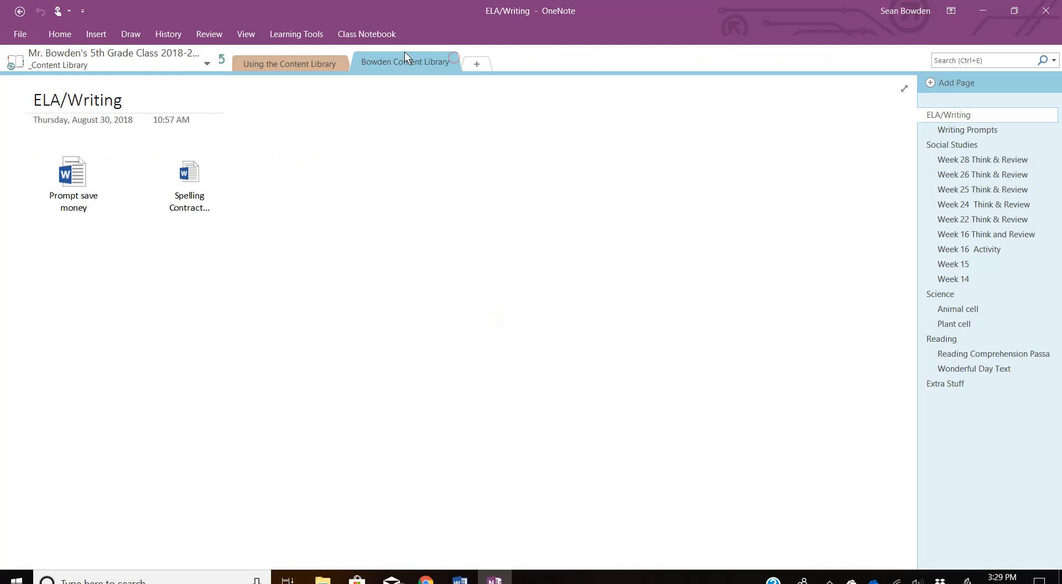
pyautogui.click(213, 62)
pyautogui.click(220, 59)
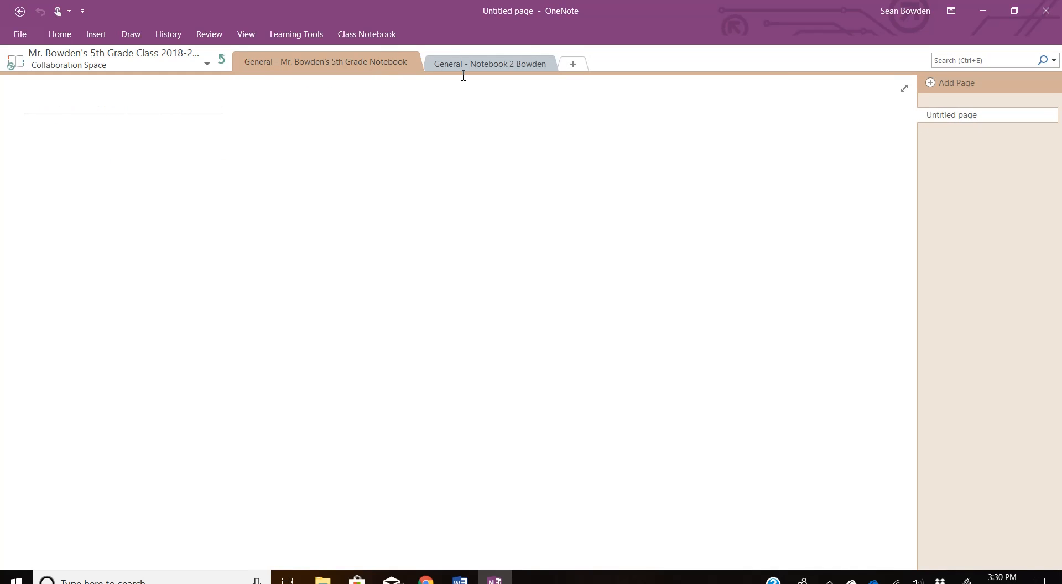
pyautogui.click(979, 12)
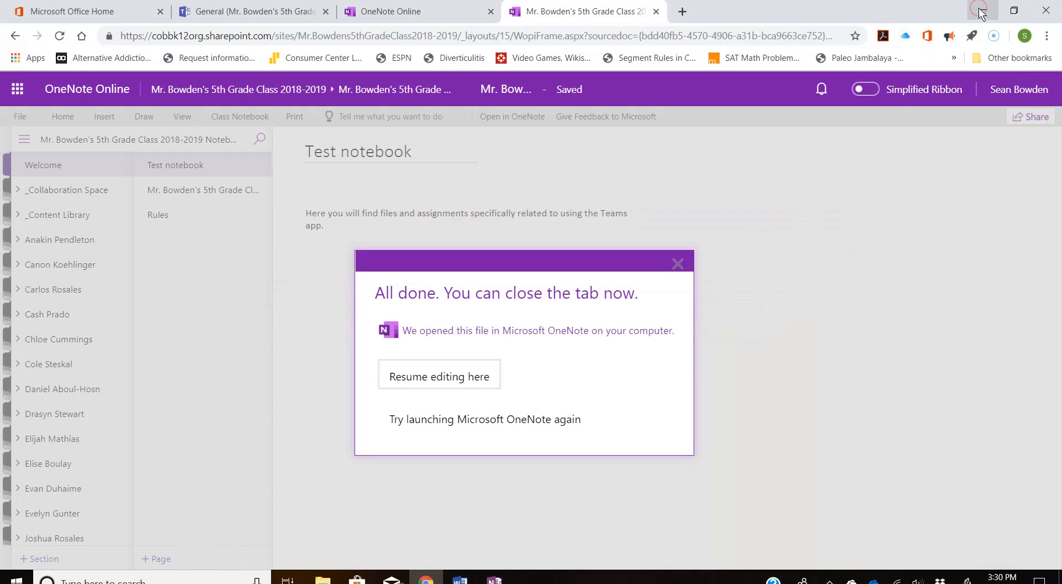
# Switch back to Microsoft Teams and view the 5th Grade team's conversations, Class Notebook and Flipgrid page
pyautogui.click(267, 12)
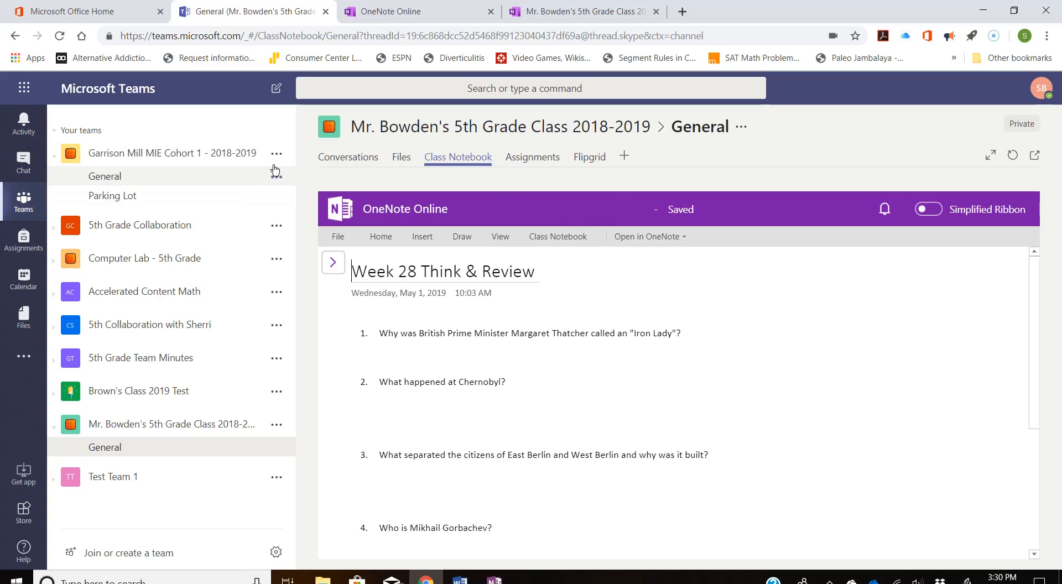
pyautogui.click(352, 164)
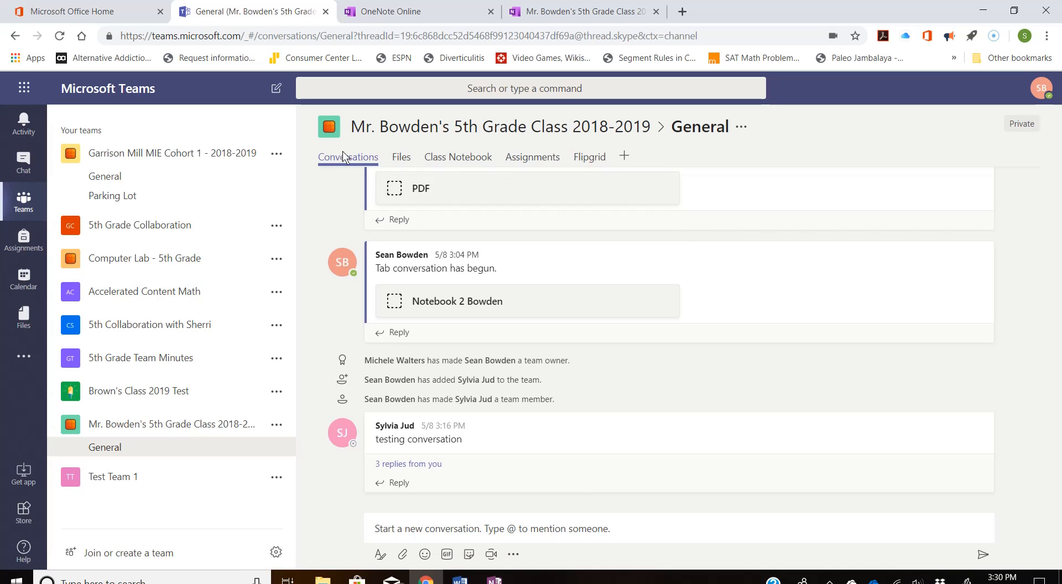
pyautogui.click(467, 157)
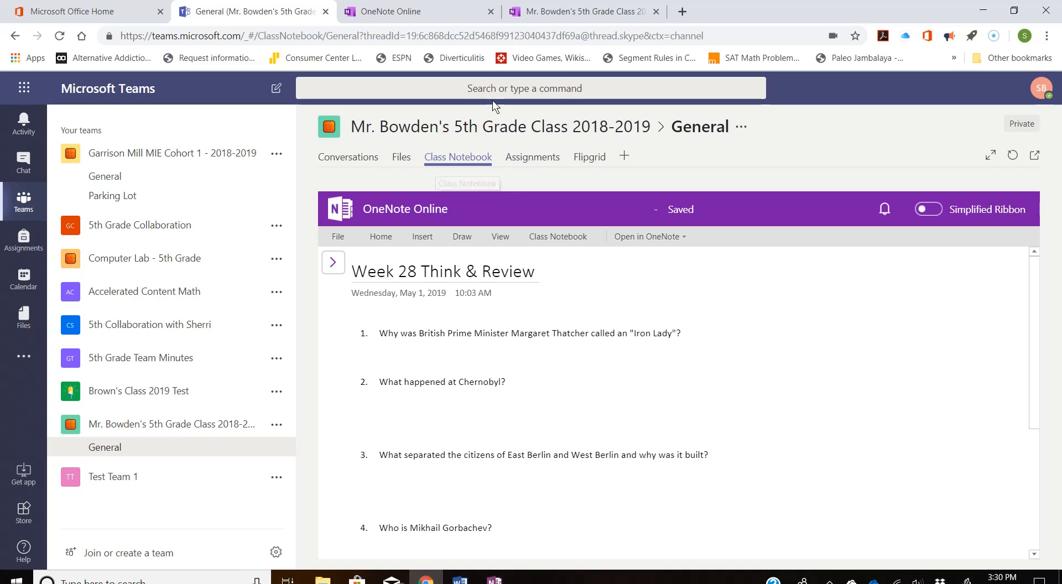
pyautogui.click(584, 161)
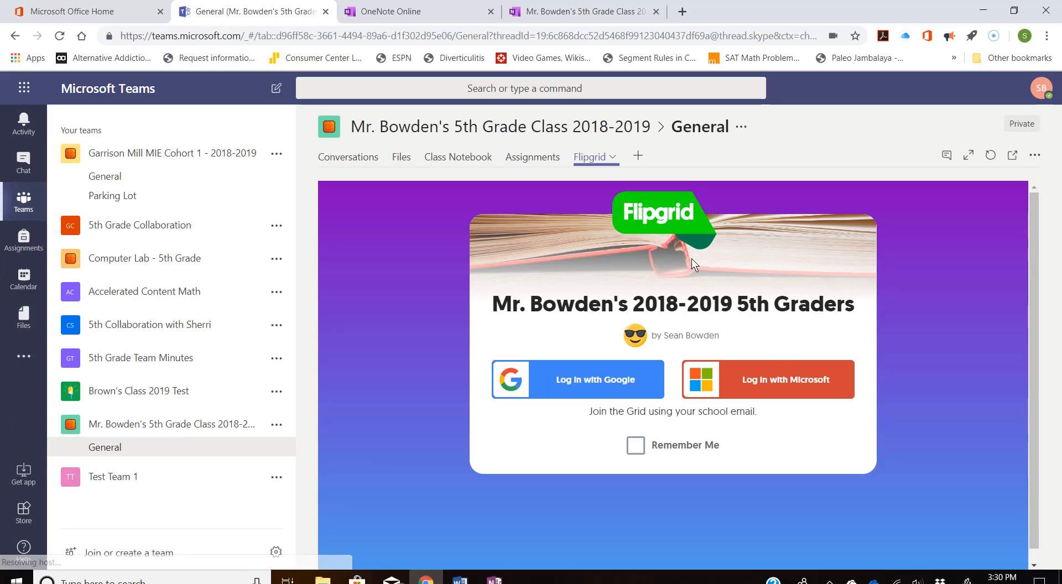
# Browse the apps available to add as a new tab in the 5th Grade team's General channel
pyautogui.click(638, 158)
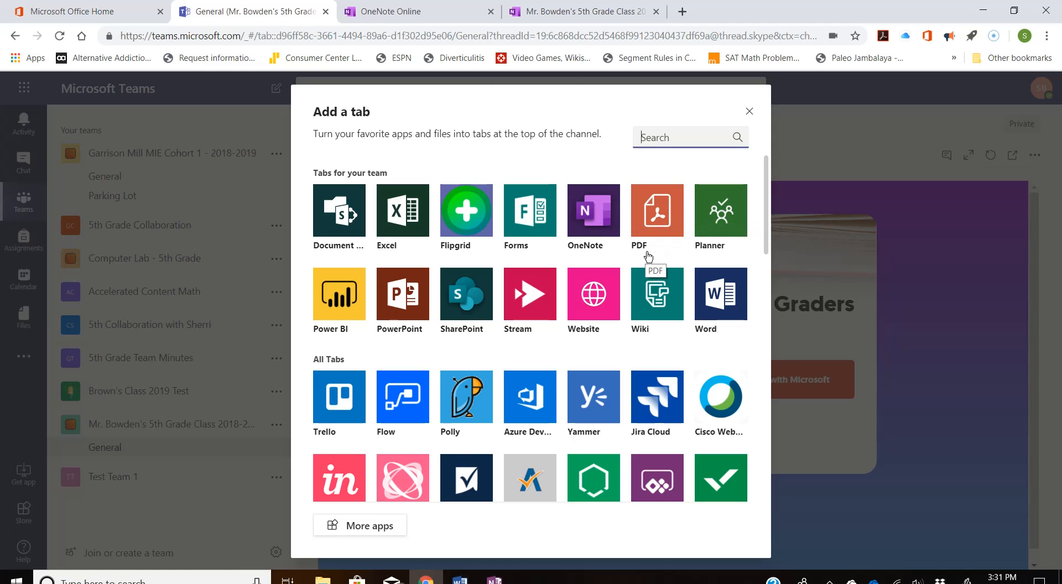
pyautogui.scroll(-3, 647, 256)
pyautogui.scroll(-3, 649, 256)
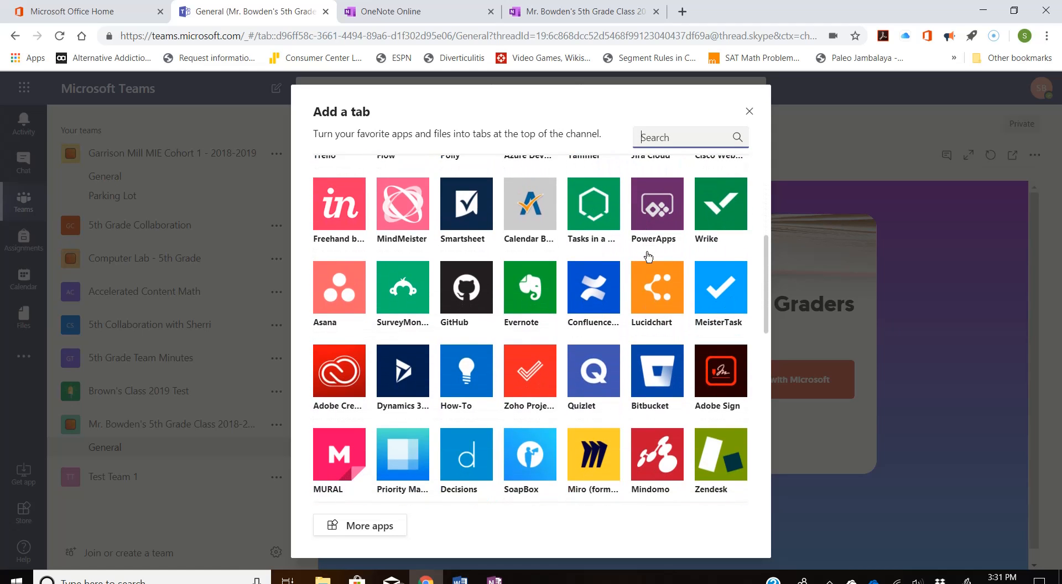
pyautogui.scroll(2, 649, 255)
pyautogui.scroll(-8, 648, 256)
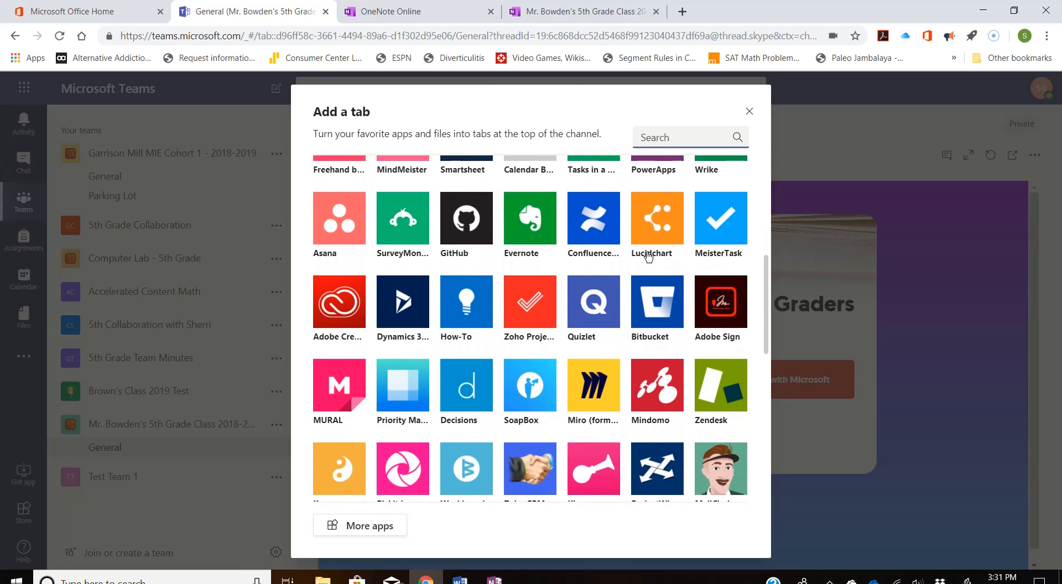